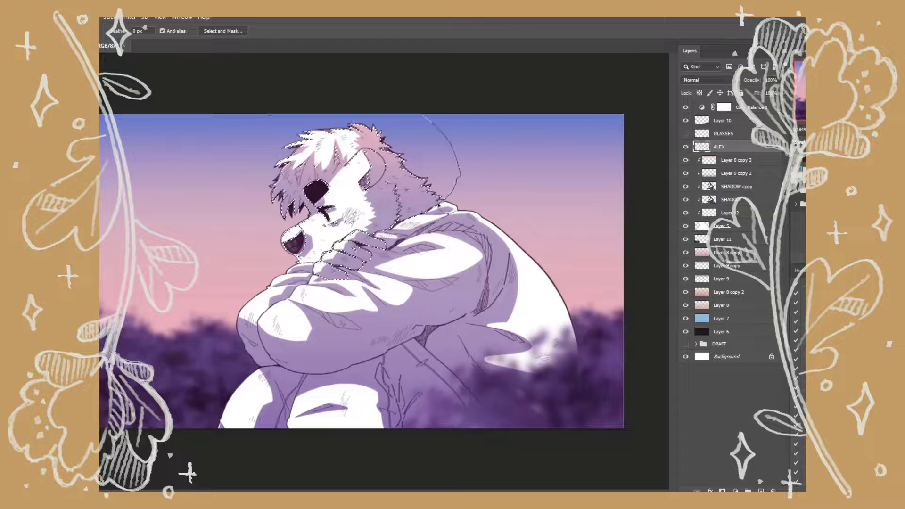
Step: Lasso the bear's head and hand on the line art layer and fill that area with brown on Layer 12
{"action": "left_click_drag", "start_coordinate": [317, 268], "coordinate": [330, 264]}
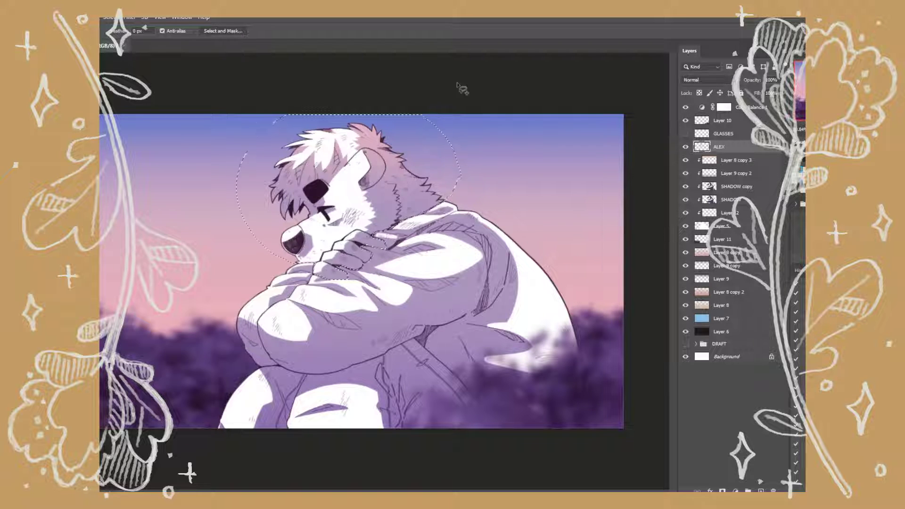
{"action": "left_click", "coordinate": [727, 213]}
{"action": "key", "text": "g"}
{"action": "left_click", "coordinate": [349, 257]}
{"action": "key", "text": "ctrl+d"}
Step: Brush brown into the unfilled gaps along the neck fur and the hoodie collar beside the hand
{"action": "scroll", "coordinate": [389, 208], "scroll_direction": "up", "scroll_amount": 5}
{"action": "key", "text": "b"}
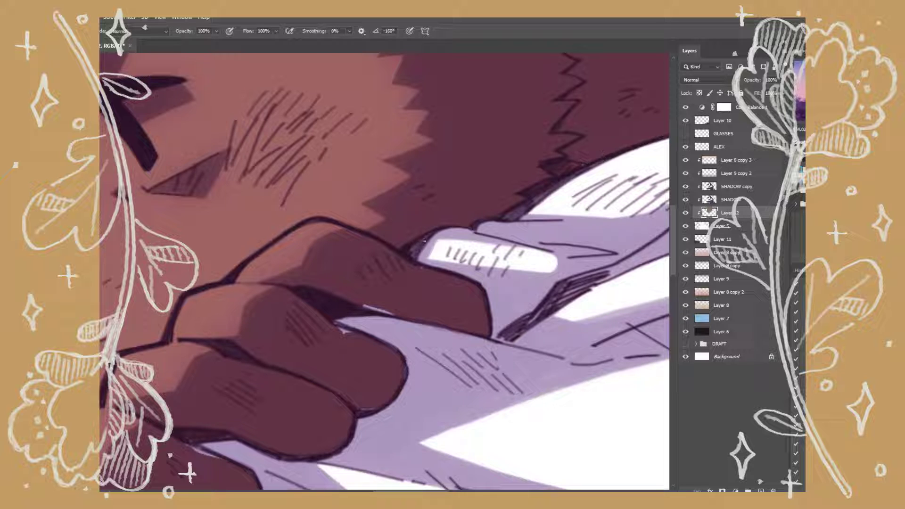
{"action": "left_click_drag", "start_coordinate": [424, 241], "coordinate": [411, 261]}
{"action": "left_click_drag", "start_coordinate": [581, 167], "coordinate": [561, 183]}
{"action": "left_click_drag", "start_coordinate": [524, 213], "coordinate": [553, 184]}
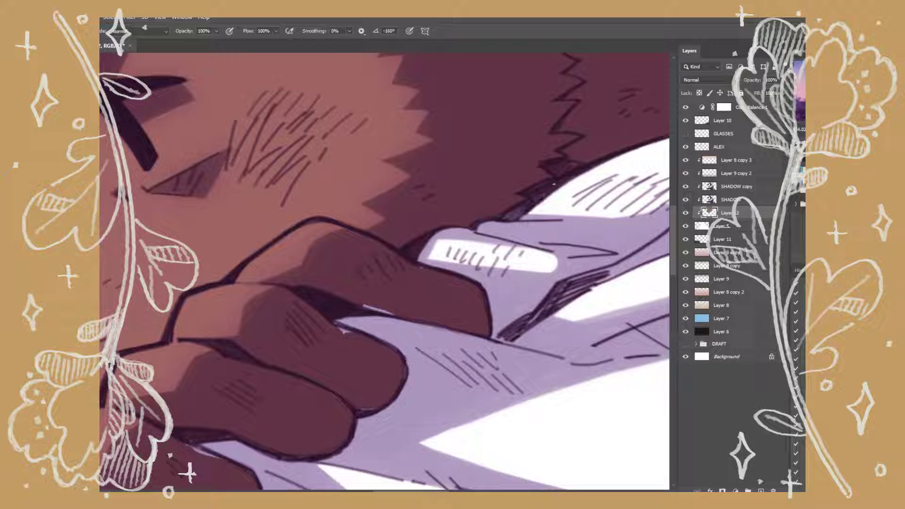
{"action": "left_click_drag", "start_coordinate": [508, 223], "coordinate": [555, 182]}
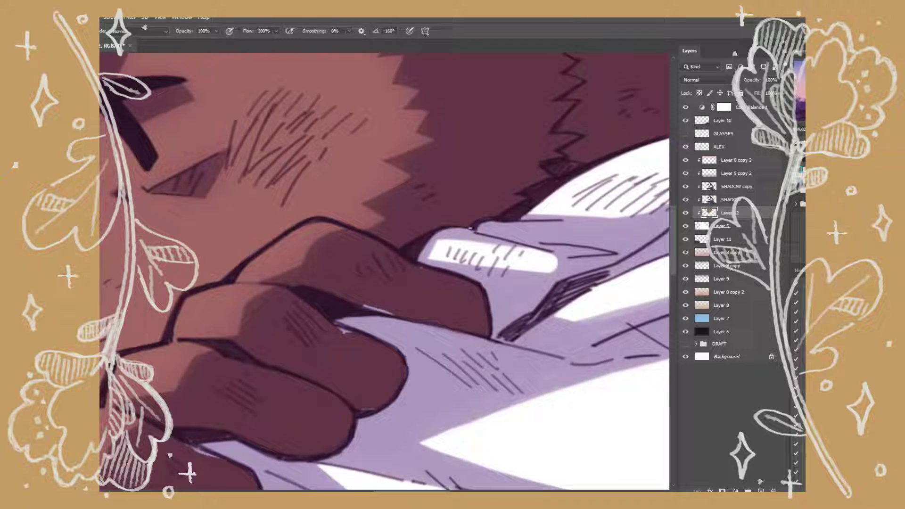
{"action": "left_click_drag", "start_coordinate": [471, 227], "coordinate": [445, 191]}
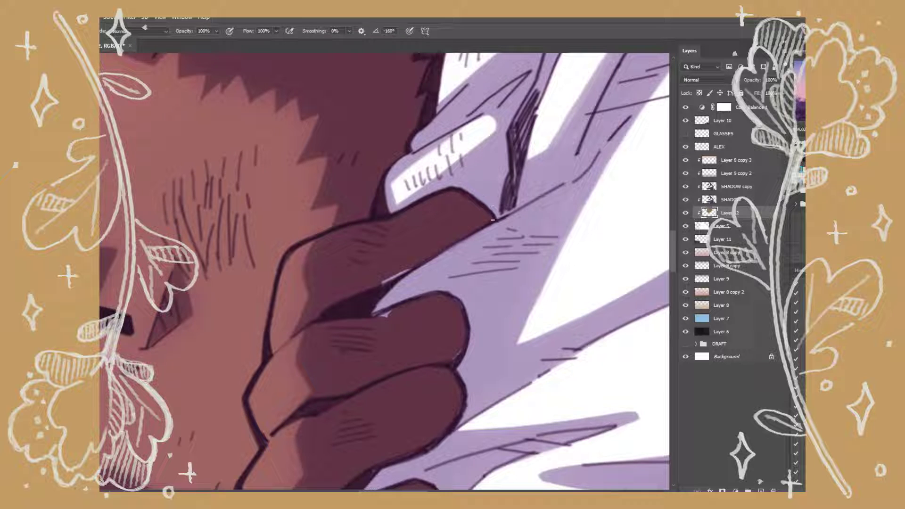
Step: Clean up the brown fill along the edges of the fingers and the back of the neck
{"action": "left_click_drag", "start_coordinate": [383, 283], "coordinate": [409, 270]}
{"action": "left_click_drag", "start_coordinate": [464, 349], "coordinate": [462, 137]}
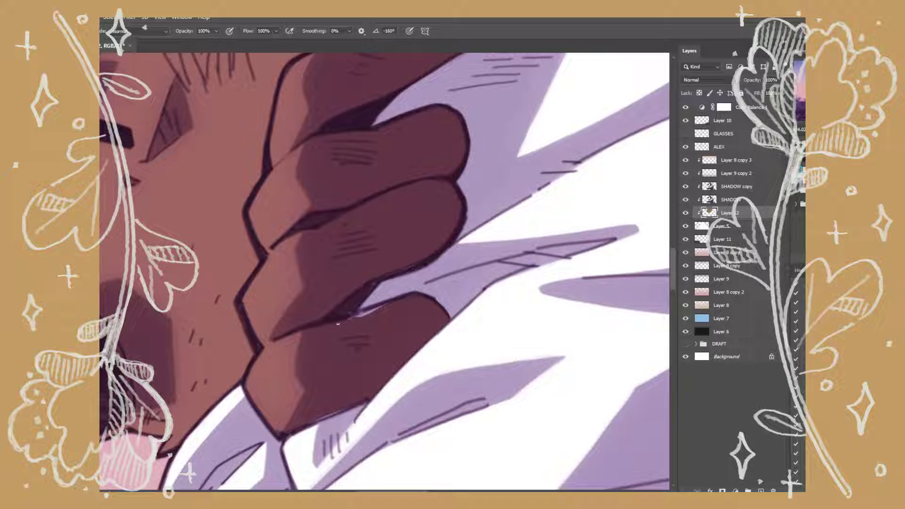
{"action": "left_click_drag", "start_coordinate": [374, 306], "coordinate": [357, 304]}
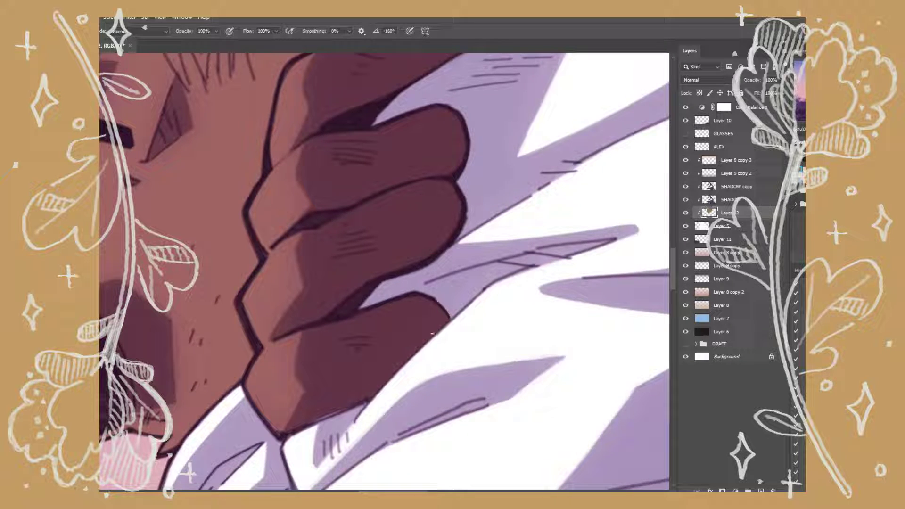
{"action": "left_click_drag", "start_coordinate": [433, 333], "coordinate": [200, 282]}
{"action": "left_click_drag", "start_coordinate": [186, 349], "coordinate": [269, 382]}
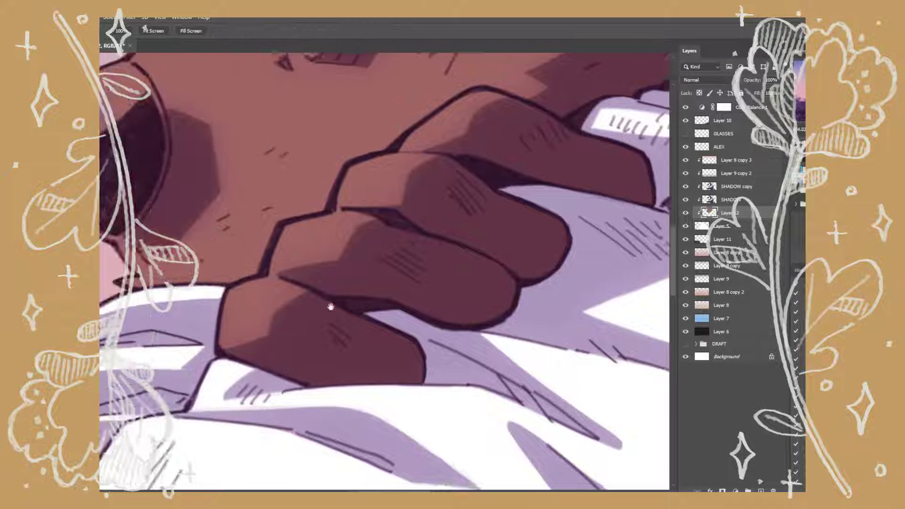
{"action": "mouse_move", "coordinate": [329, 303]}
{"action": "left_mouse_down"}
{"action": "mouse_move", "coordinate": [546, 263]}
{"action": "mouse_move", "coordinate": [433, 257]}
{"action": "mouse_move", "coordinate": [446, 233]}
{"action": "mouse_move", "coordinate": [429, 262]}
{"action": "left_mouse_up"}
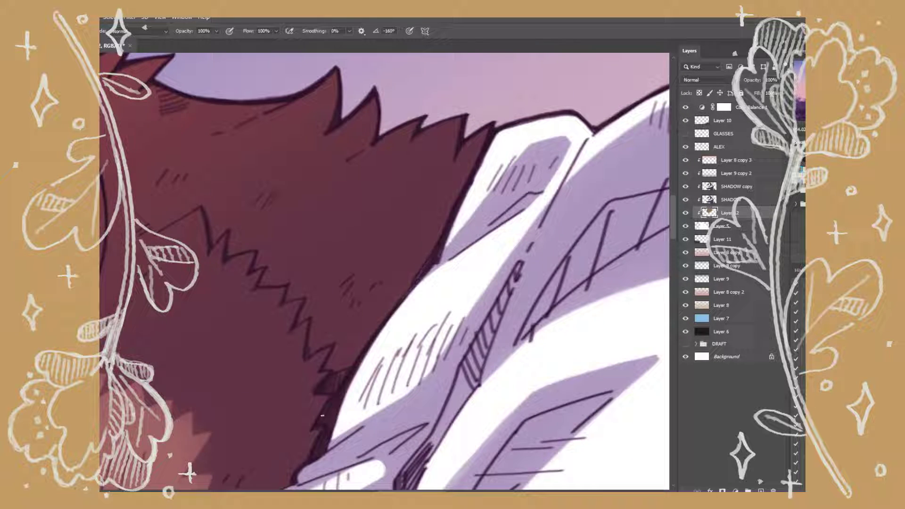
{"action": "left_click_drag", "start_coordinate": [322, 416], "coordinate": [471, 264]}
Step: Add a new layer above the brown fill and paint the white of the bear's eye
{"action": "key", "text": "ctrl+shift+alt+n"}
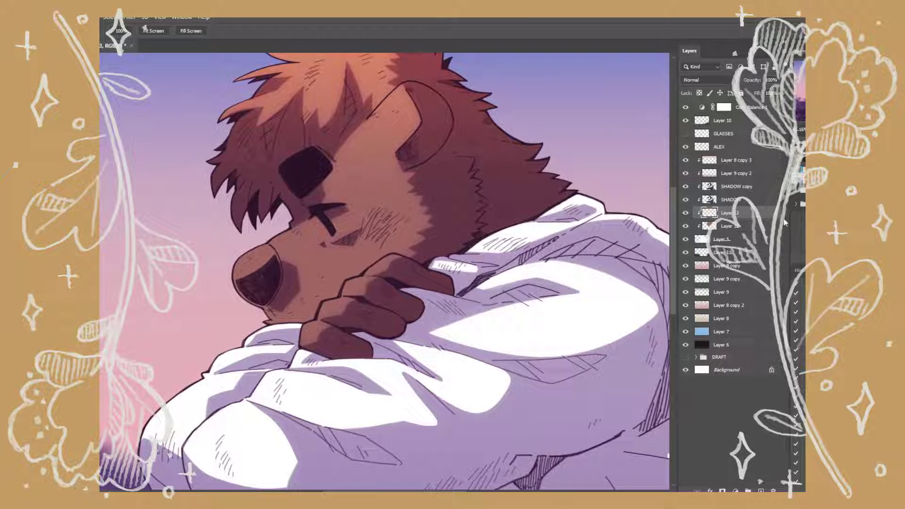
{"action": "scroll", "coordinate": [330, 217], "scroll_direction": "up", "scroll_amount": 6}
{"action": "key", "text": "b"}
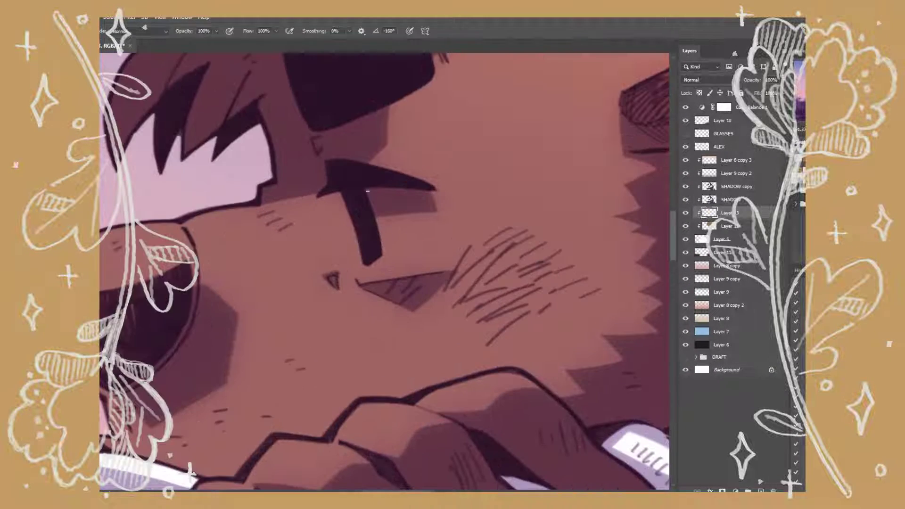
{"action": "mouse_move", "coordinate": [377, 227]}
{"action": "left_mouse_down"}
{"action": "mouse_move", "coordinate": [382, 181]}
{"action": "mouse_move", "coordinate": [411, 207]}
{"action": "mouse_move", "coordinate": [434, 213]}
{"action": "mouse_move", "coordinate": [391, 247]}
{"action": "mouse_move", "coordinate": [384, 231]}
{"action": "mouse_move", "coordinate": [424, 221]}
{"action": "left_mouse_up"}
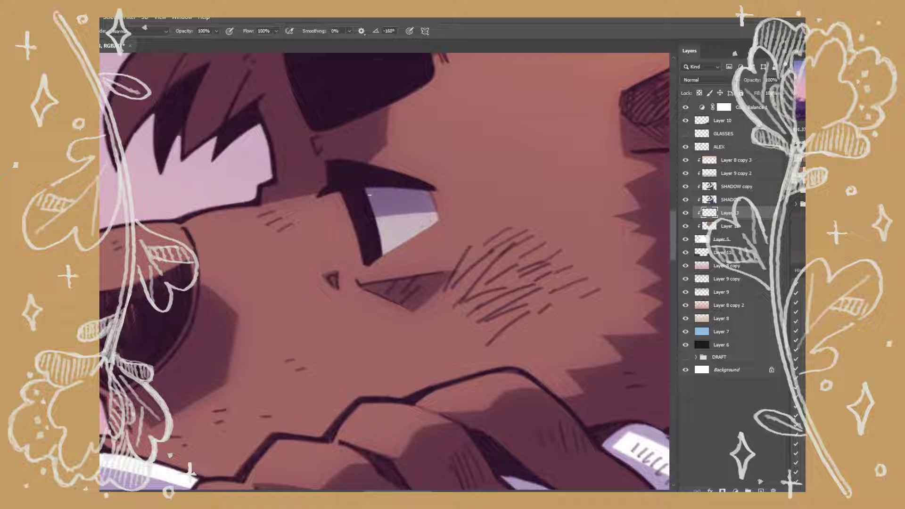
Step: Paint the upper part of the bear's nose light grey and tidy its edge
{"action": "left_click_drag", "start_coordinate": [299, 320], "coordinate": [577, 292]}
{"action": "mouse_move", "coordinate": [474, 191]}
{"action": "left_mouse_down"}
{"action": "mouse_move", "coordinate": [380, 302]}
{"action": "mouse_move", "coordinate": [401, 288]}
{"action": "mouse_move", "coordinate": [384, 302]}
{"action": "mouse_move", "coordinate": [448, 188]}
{"action": "left_mouse_up"}
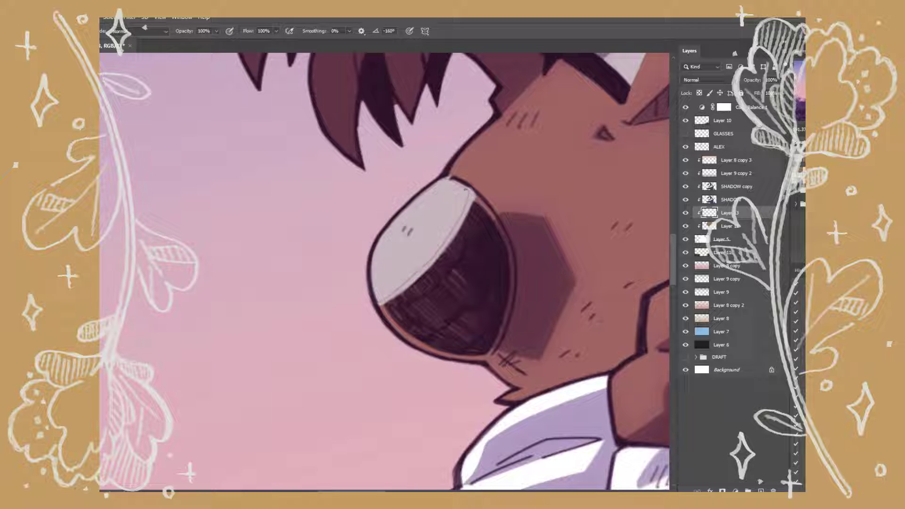
{"action": "key", "text": "e"}
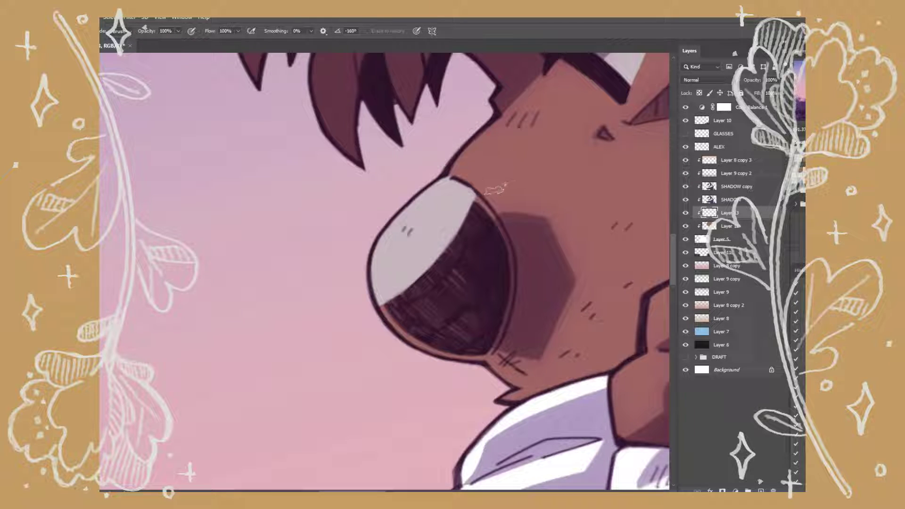
Step: Add another layer, outline the lower part of the nose and fill it with dark purple
{"action": "key", "text": "ctrl+shift+alt+n"}
{"action": "key", "text": "b"}
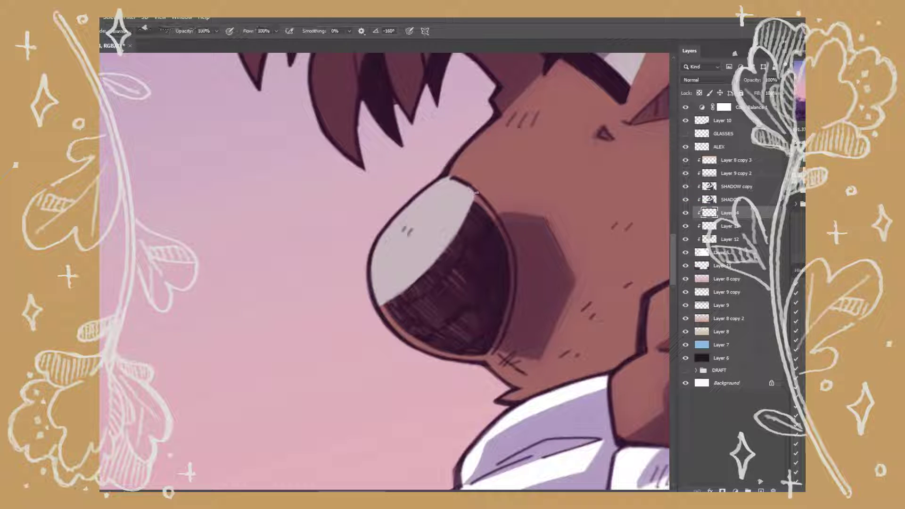
{"action": "left_click_drag", "start_coordinate": [406, 283], "coordinate": [383, 306]}
{"action": "mouse_move", "coordinate": [478, 198]}
{"action": "left_mouse_down"}
{"action": "mouse_move", "coordinate": [504, 236]}
{"action": "mouse_move", "coordinate": [512, 288]}
{"action": "mouse_move", "coordinate": [488, 361]}
{"action": "left_mouse_up"}
{"action": "key", "text": "g"}
{"action": "left_click", "coordinate": [448, 306]}
{"action": "key", "text": "b"}
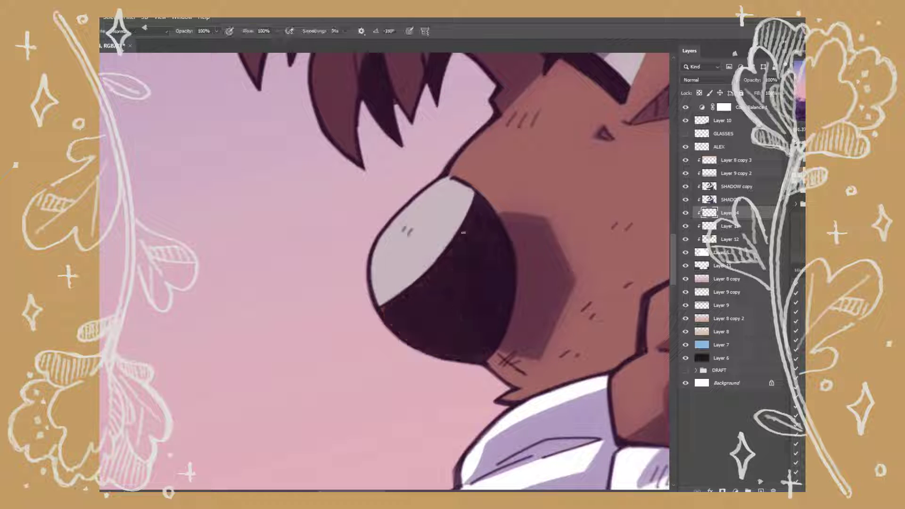
Step: Create a layer clipped to the character's line art and paint the iris green
{"action": "key", "text": "z"}
{"action": "left_click", "coordinate": [194, 309], "text": "alt"}
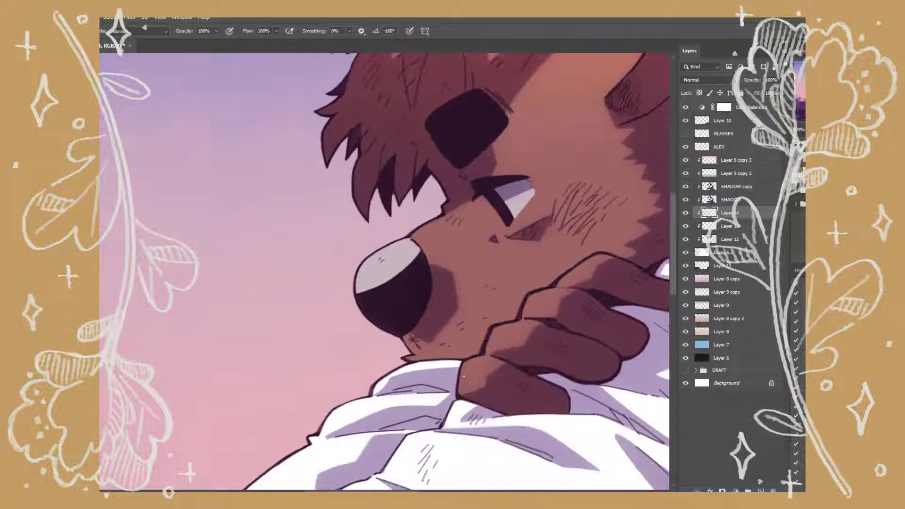
{"action": "left_click", "coordinate": [194, 308], "text": "alt"}
{"action": "left_click", "coordinate": [719, 147]}
{"action": "key", "text": "ctrl+shift+alt+n"}
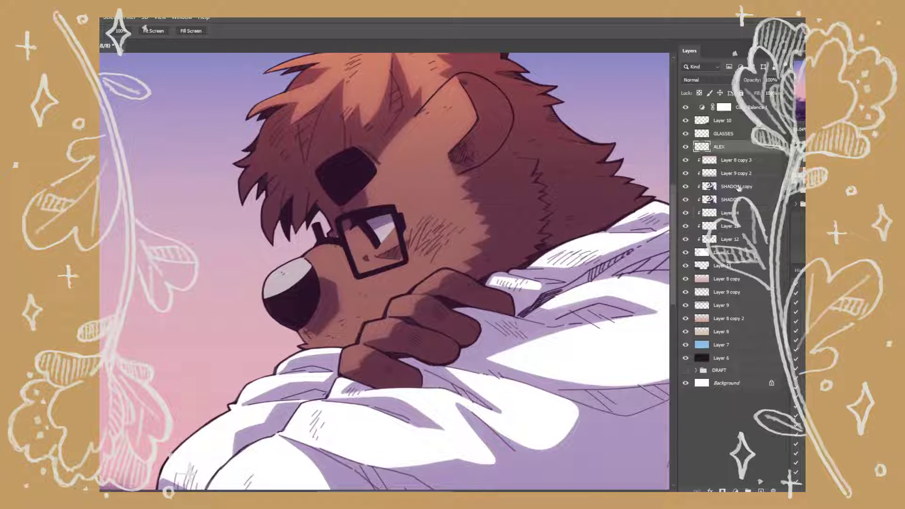
{"action": "key", "text": "ctrl+alt+g"}
{"action": "left_click", "coordinate": [313, 234]}
{"action": "key", "text": "b"}
{"action": "mouse_move", "coordinate": [430, 229]}
{"action": "left_mouse_down"}
{"action": "mouse_move", "coordinate": [422, 245]}
{"action": "mouse_move", "coordinate": [432, 257]}
{"action": "mouse_move", "coordinate": [426, 244]}
{"action": "left_mouse_up"}
Step: Add a clipped layer above the green iris, set it to Overlay and refine the eye colouring on it
{"action": "key", "text": "ctrl+shift+alt+n"}
{"action": "key", "text": "shift+alt+o"}
{"action": "key", "text": "e"}
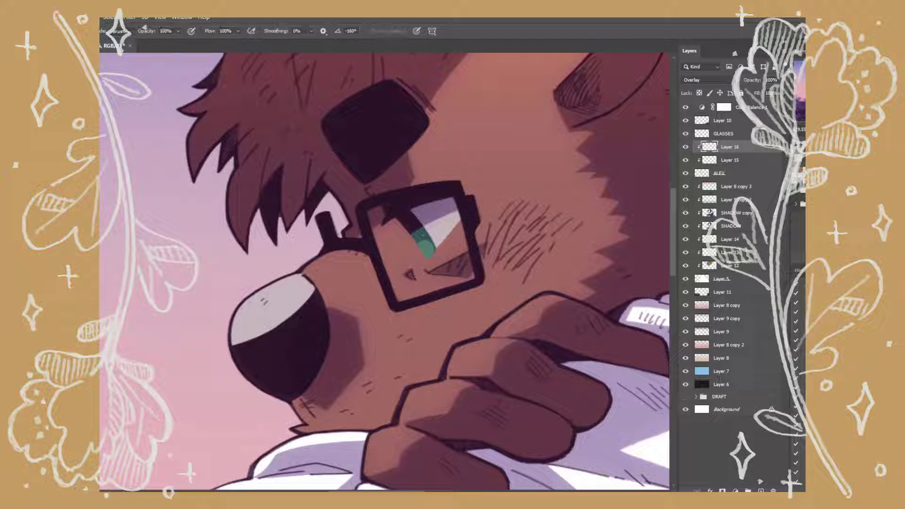
{"action": "key", "text": "ctrl+minus"}
Step: Add a clipped layer directly above the character's line art and brush over the facial lines
{"action": "key", "text": "ctrl+shift+alt+n"}
{"action": "key", "text": "ctrl+bracketleft"}
{"action": "key", "text": "ctrl+bracketleft"}
{"action": "key", "text": "b"}
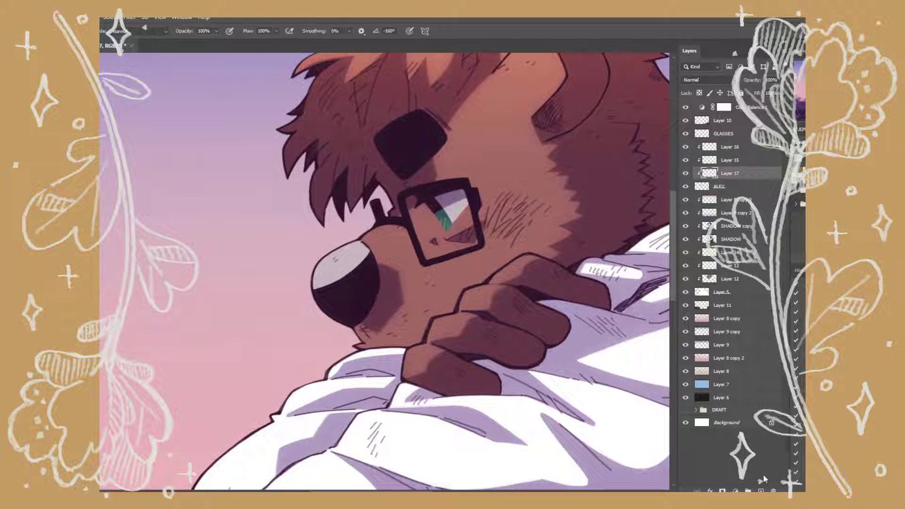
{"action": "key", "text": "ctrl+plus"}
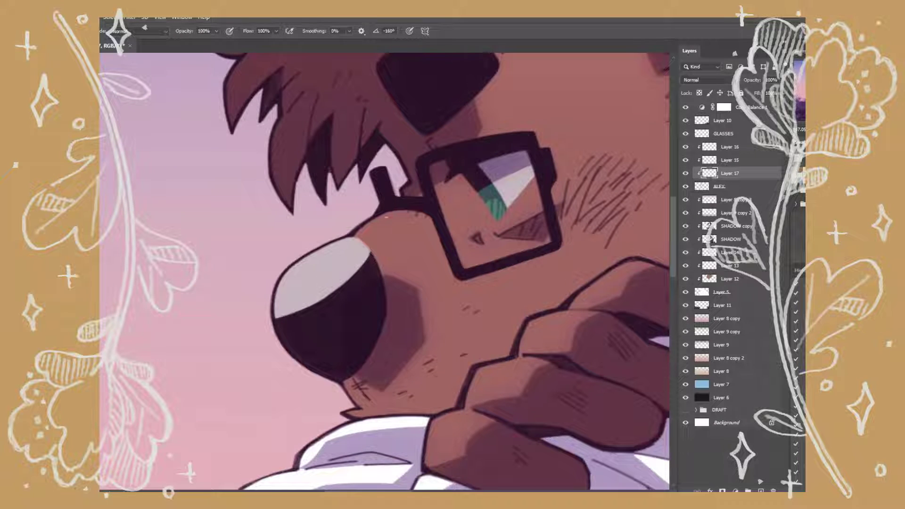
{"action": "key", "text": "ctrl+minus"}
{"action": "key", "text": "ctrl+plus"}
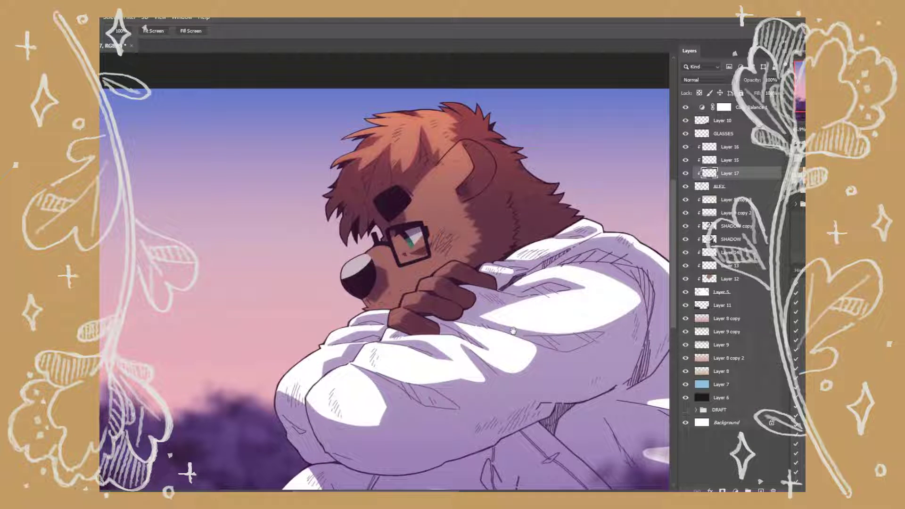
Step: Add another clipped layer above the line art, brush red onto the nose and cheek lines, and hide the GLASSES layer
{"action": "key", "text": "ctrl+shift+alt+n"}
{"action": "key", "text": "ctrl+bracketleft"}
{"action": "key", "text": "b"}
{"action": "left_click", "coordinate": [686, 134]}
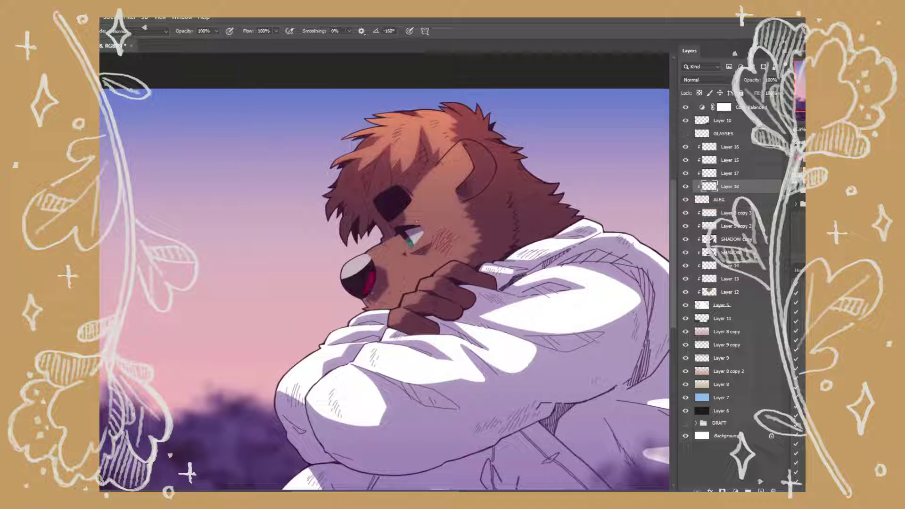
Step: Smudge and erase the red on the nose to blend it into the dark area
{"action": "key", "text": "r"}
{"action": "key", "text": "ctrl+plus"}
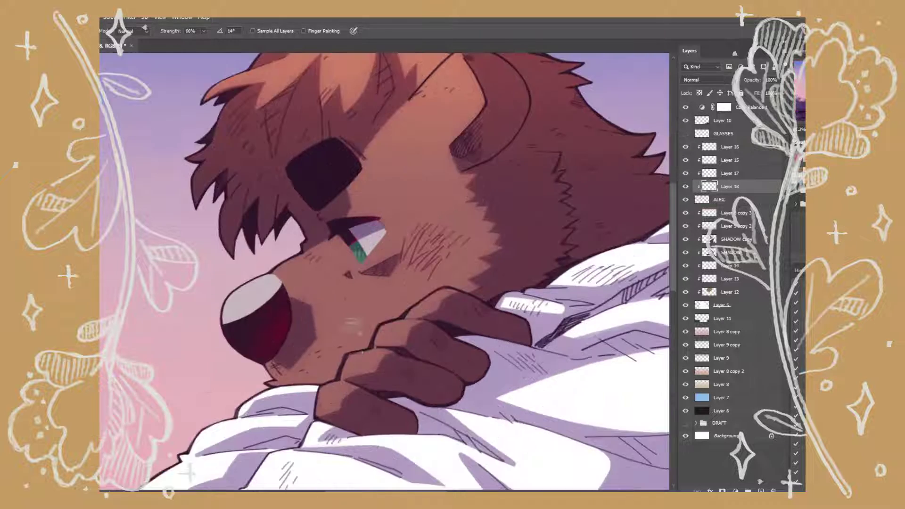
{"action": "key", "text": "e"}
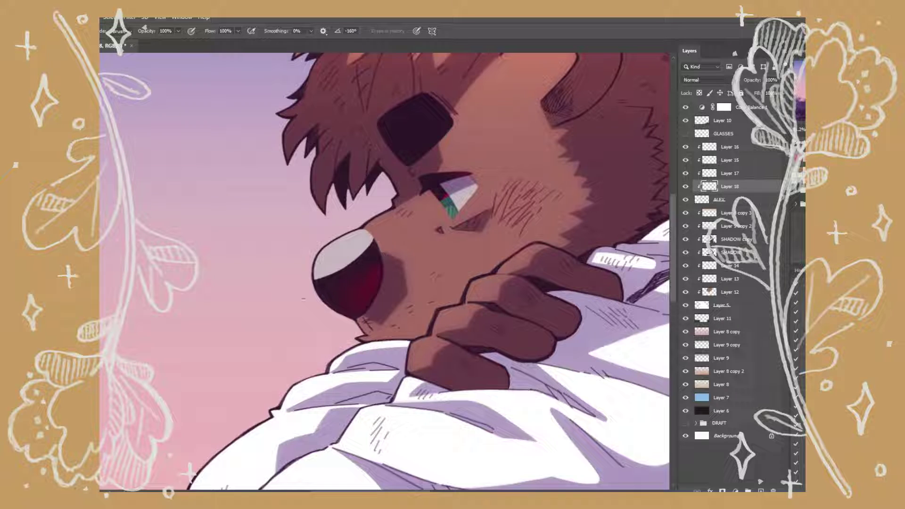
{"action": "key", "text": "z"}
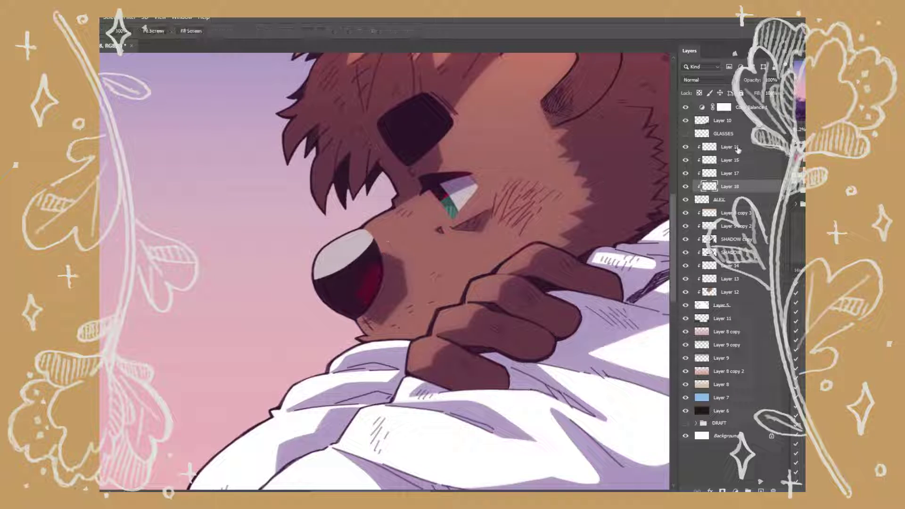
Step: Show the GLASSES layer and add a new layer named EYEL below it
{"action": "left_click", "coordinate": [686, 134]}
{"action": "key", "text": "ctrl+shift+alt+n"}
{"action": "double_click", "coordinate": [719, 146]}
{"action": "type", "text": "EYELb"}
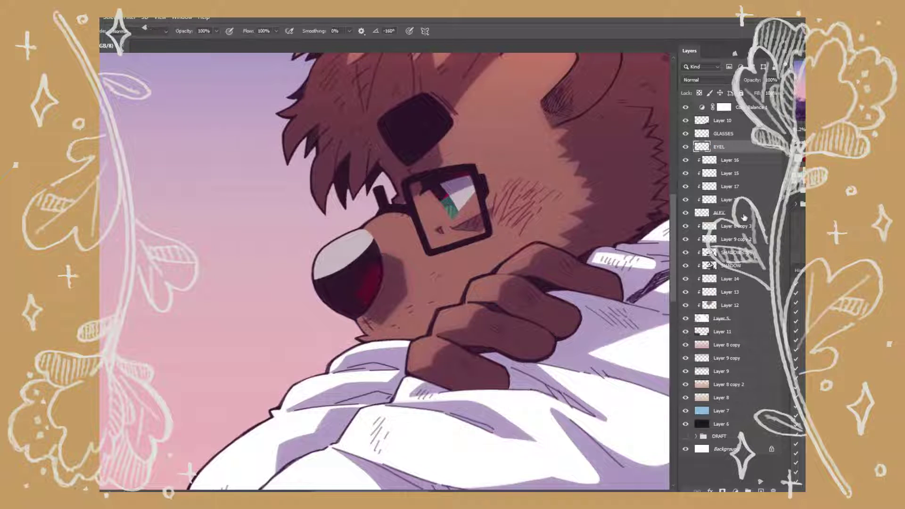
Step: Paint small light glints on the eye on the EYEL layer and trim them with the eraser
{"action": "key", "text": "ctrl+plus"}
{"action": "key", "text": "ctrl+plus"}
{"action": "key", "text": "e"}
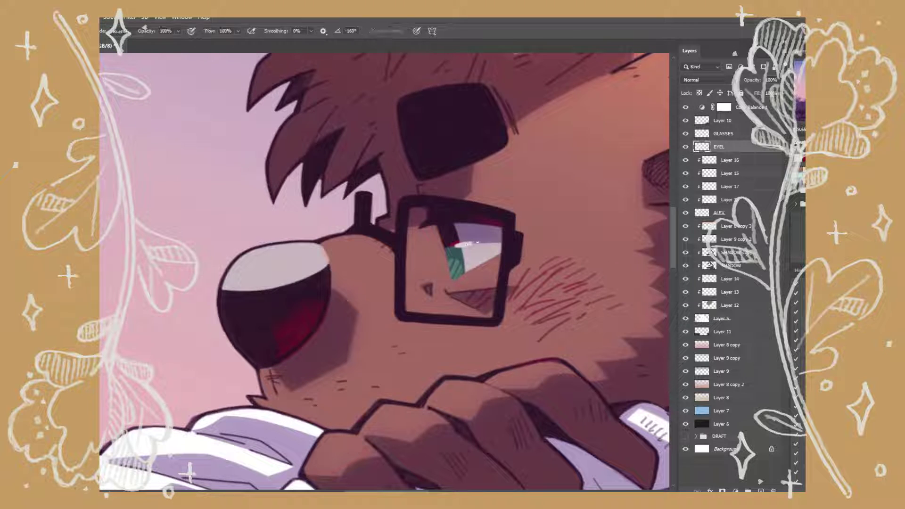
Step: Duplicate the EYEL layer twice, set the top copy to Overlay and group the three layers
{"action": "key", "text": "ctrl+minus"}
{"action": "key", "text": "ctrl+minus"}
{"action": "key", "text": "ctrl+j"}
{"action": "key", "text": "ctrl+j"}
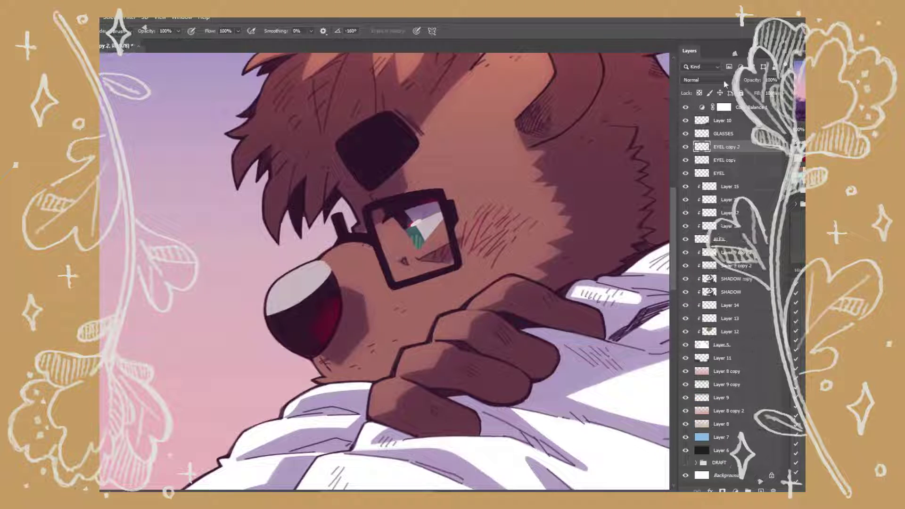
{"action": "key", "text": "shift+alt+o"}
{"action": "left_click", "coordinate": [718, 173], "text": "shift"}
{"action": "key", "text": "ctrl+g"}
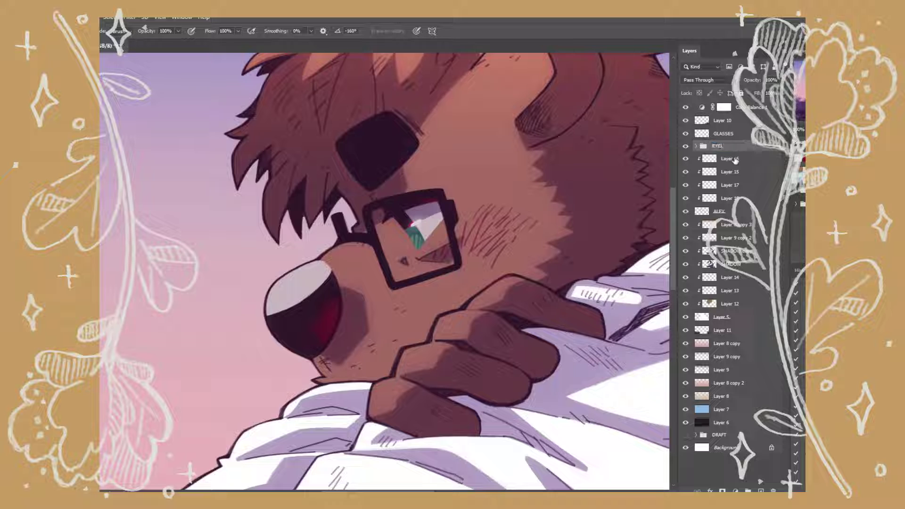
Step: Add a clipped layer directly above the line art and brush red over parts of the hair, hoodie and trouser lines
{"action": "key", "text": "ctrl+minus"}
{"action": "key", "text": "ctrl+minus"}
{"action": "key", "text": "ctrl+minus"}
{"action": "mouse_move", "coordinate": [418, 237]}
{"action": "left_mouse_down"}
{"action": "mouse_move", "coordinate": [378, 244]}
{"action": "mouse_move", "coordinate": [409, 212]}
{"action": "left_mouse_up"}
{"action": "left_click", "coordinate": [719, 212]}
{"action": "key", "text": "ctrl+shift+alt+n"}
{"action": "key", "text": "ctrl+minus"}
{"action": "key", "text": "b"}
{"action": "left_click_drag", "start_coordinate": [514, 212], "coordinate": [611, 354]}
{"action": "left_click_drag", "start_coordinate": [386, 405], "coordinate": [226, 325]}
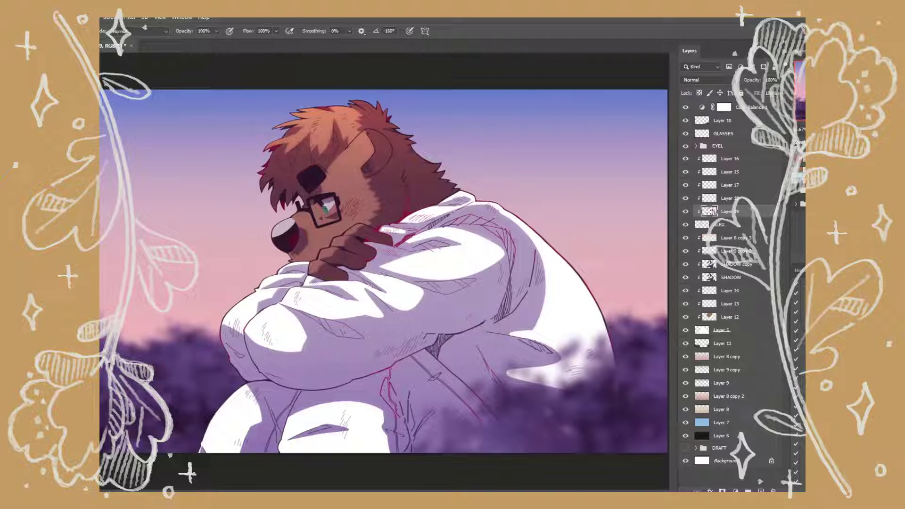
Step: Smudge the red accents on the hair and collar lines and reduce the layer's opacity
{"action": "key", "text": "r"}
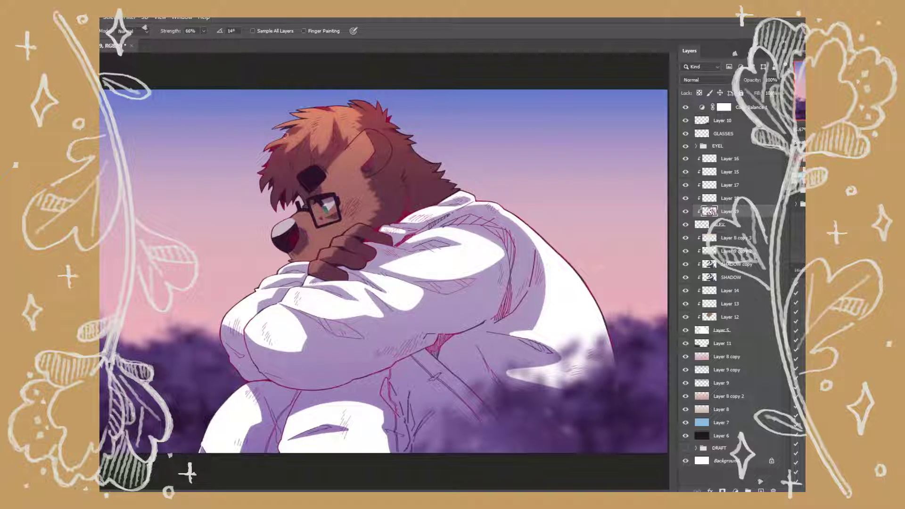
{"action": "left_click_drag", "start_coordinate": [286, 135], "coordinate": [292, 132]}
{"action": "left_click_drag", "start_coordinate": [358, 106], "coordinate": [353, 101]}
{"action": "left_click_drag", "start_coordinate": [404, 207], "coordinate": [385, 234]}
{"action": "left_click", "coordinate": [772, 79]}
Step: Add an Overlay layer below the eye group, paint a red blush across the cheek and muzzle, and smudge it soft
{"action": "left_click", "coordinate": [730, 159]}
{"action": "key", "text": "ctrl+shift+alt+n"}
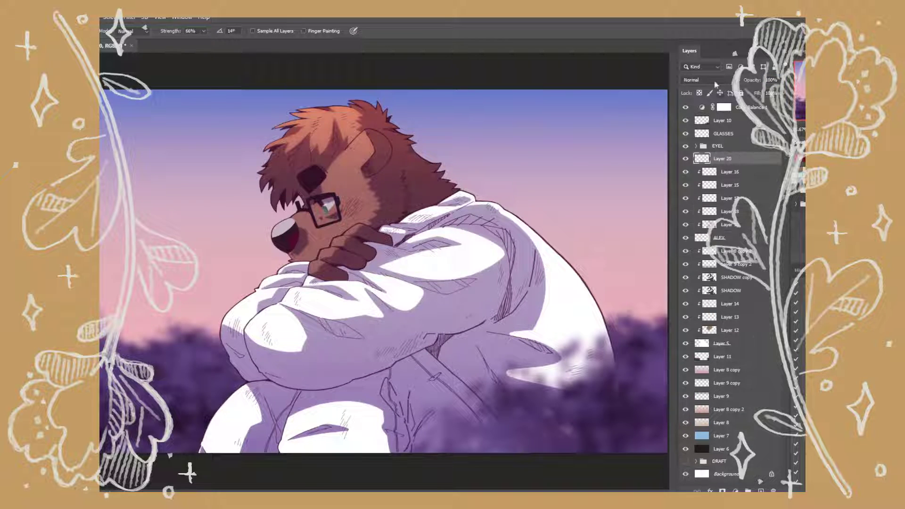
{"action": "key", "text": "b"}
{"action": "key", "text": "ctrl+plus"}
{"action": "left_click_drag", "start_coordinate": [391, 219], "coordinate": [424, 201]}
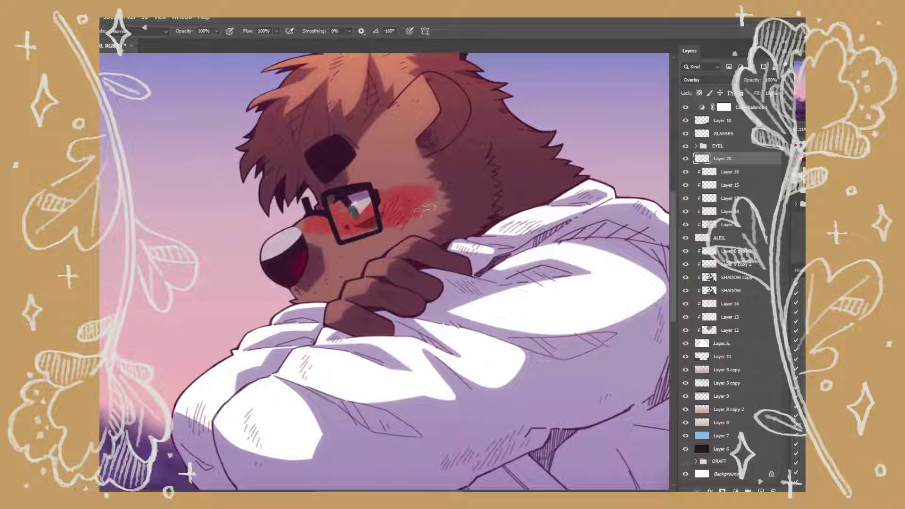
{"action": "key", "text": "r"}
{"action": "left_click_drag", "start_coordinate": [377, 232], "coordinate": [413, 203]}
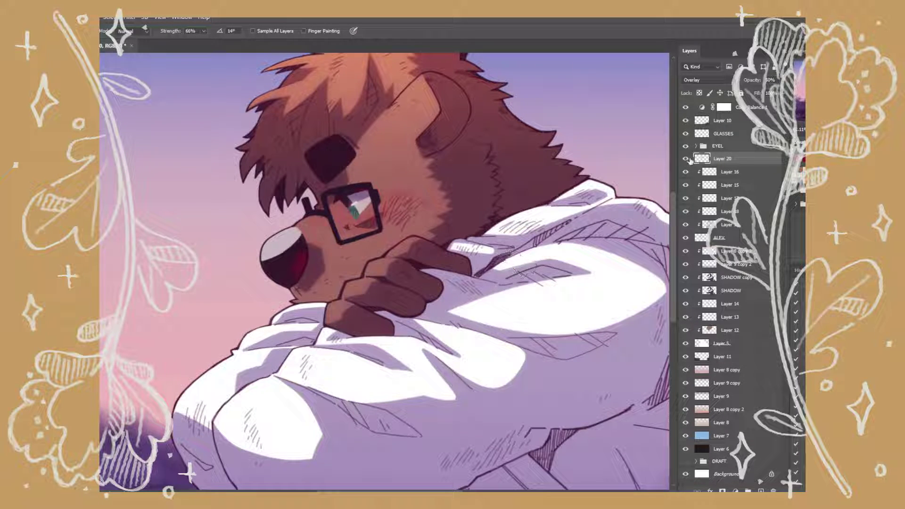
Step: Rename the blush layer as BLUSHES
{"action": "key", "text": "h"}
{"action": "left_click_drag", "start_coordinate": [519, 262], "coordinate": [539, 258]}
{"action": "key", "text": "v"}
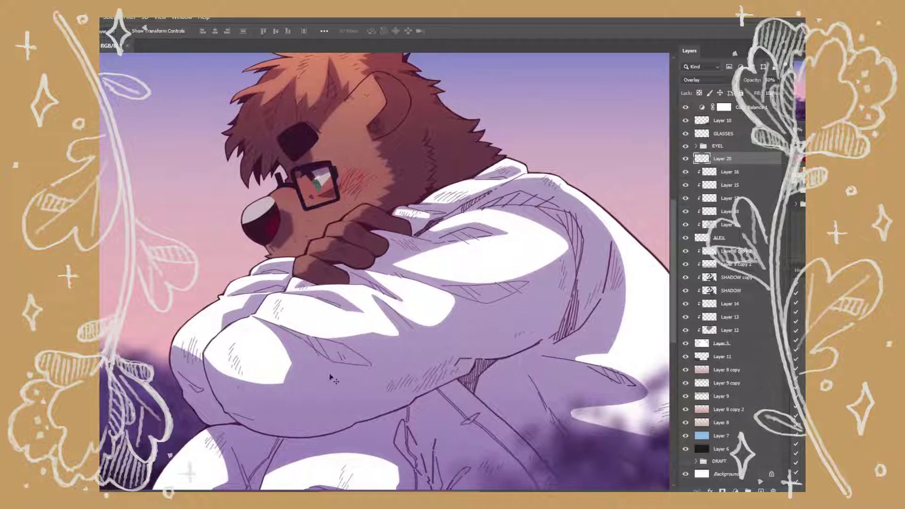
{"action": "double_click", "coordinate": [722, 158]}
{"action": "type", "text": "BLUSHES"}
{"action": "key", "text": "Return"}
Step: Add a new clipped layer directly above Layer 5, the character's flat base
{"action": "key", "text": "h"}
{"action": "left_click", "coordinate": [535, 262]}
{"action": "left_click", "coordinate": [722, 343]}
{"action": "left_click", "coordinate": [761, 491]}
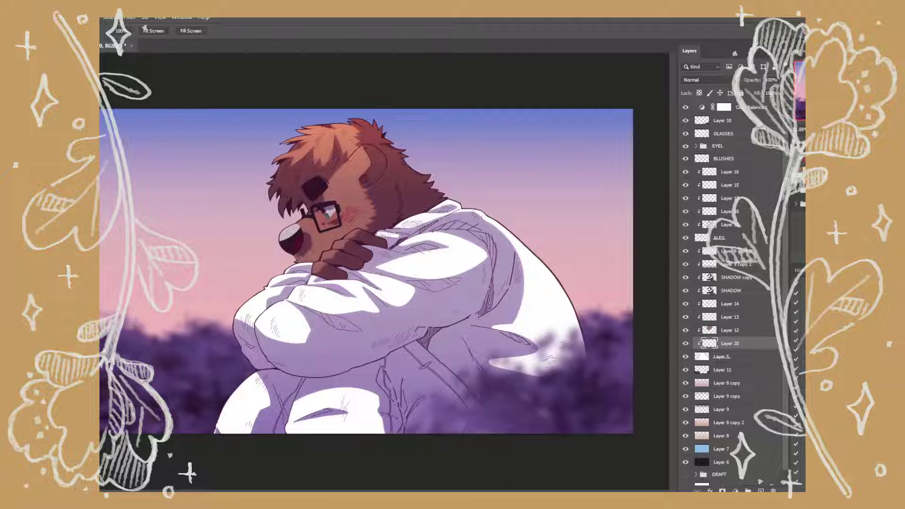
Step: Select the hoodie area from the ALEX line art, fill it with dark navy on the new clipped layer and deselect
{"action": "key", "text": "w"}
{"action": "left_click", "coordinate": [735, 236]}
{"action": "left_click", "coordinate": [498, 301]}
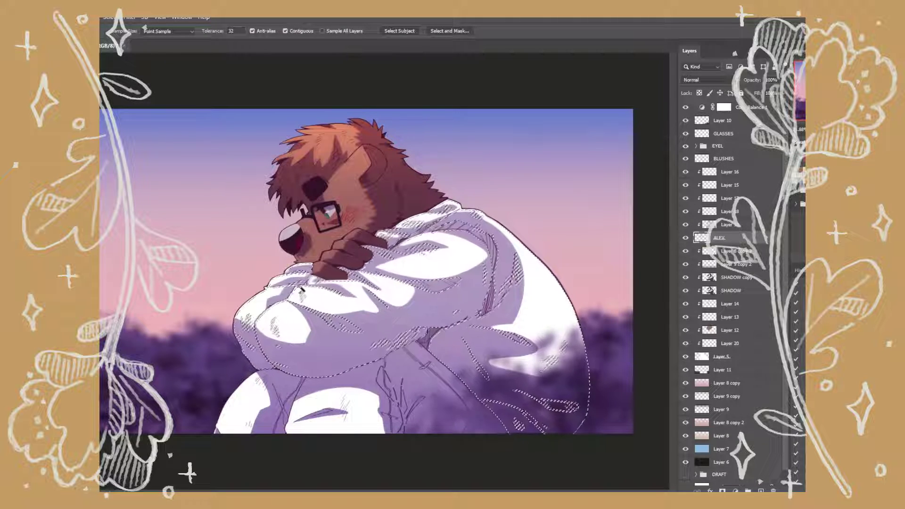
{"action": "key", "text": "l"}
{"action": "mouse_move", "coordinate": [467, 179]}
{"action": "left_mouse_down"}
{"action": "mouse_move", "coordinate": [292, 259]}
{"action": "mouse_move", "coordinate": [283, 373]}
{"action": "mouse_move", "coordinate": [536, 448]}
{"action": "mouse_move", "coordinate": [464, 182]}
{"action": "left_mouse_up"}
{"action": "left_click", "coordinate": [730, 343]}
{"action": "key", "text": "g"}
{"action": "left_click", "coordinate": [561, 342]}
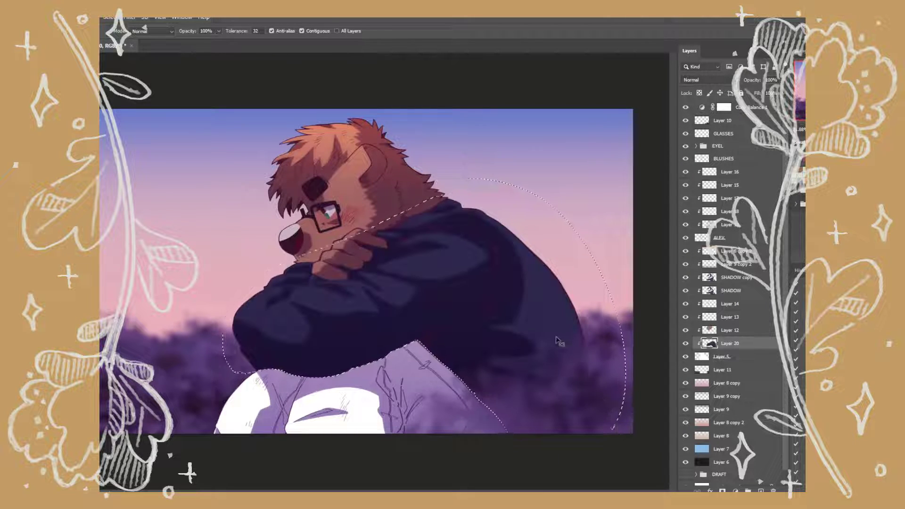
{"action": "key", "text": "ctrl+d"}
Step: Brush the navy colour into the gaps along the hoodie's lower edge where it meets the trousers
{"action": "key", "text": "b"}
{"action": "scroll", "coordinate": [517, 304], "scroll_direction": "up", "scroll_amount": 5}
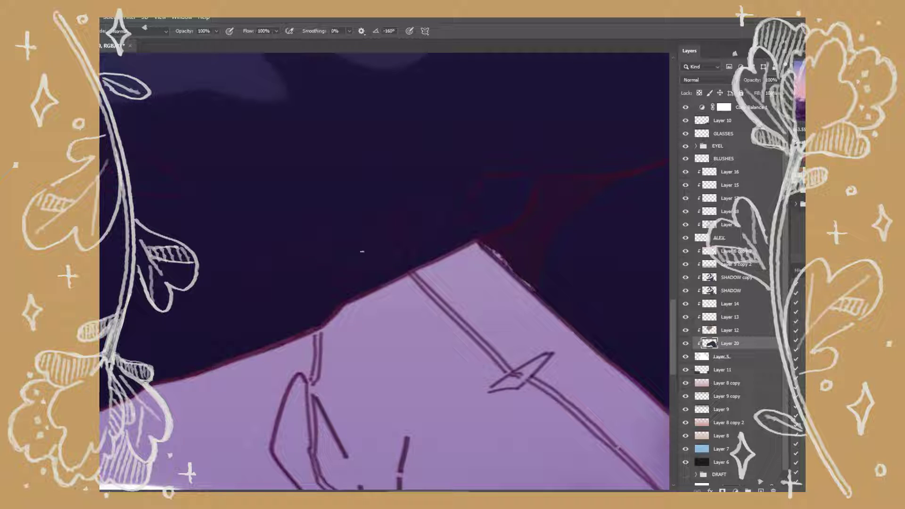
{"action": "left_click_drag", "start_coordinate": [475, 240], "coordinate": [382, 284]}
{"action": "key", "text": "r"}
{"action": "left_click_drag", "start_coordinate": [313, 327], "coordinate": [543, 129]}
{"action": "mouse_move", "coordinate": [479, 114]}
{"action": "left_mouse_down"}
{"action": "mouse_move", "coordinate": [485, 377]}
{"action": "mouse_move", "coordinate": [485, 223]}
{"action": "mouse_move", "coordinate": [483, 326]}
{"action": "left_mouse_up"}
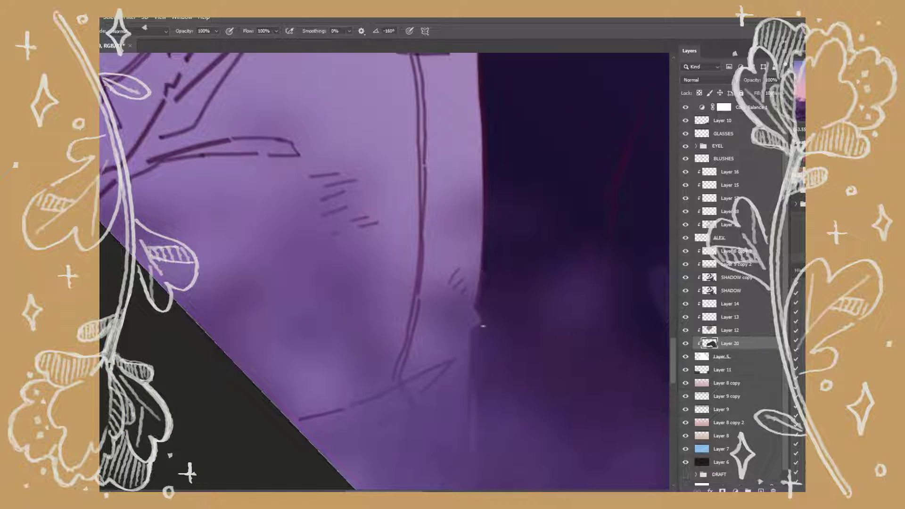
Step: Hide the foreground bushes on Layer 10 and paint the navy fill out to the hoodie's hem at the canvas edge
{"action": "scroll", "coordinate": [478, 376], "scroll_direction": "down", "scroll_amount": 4}
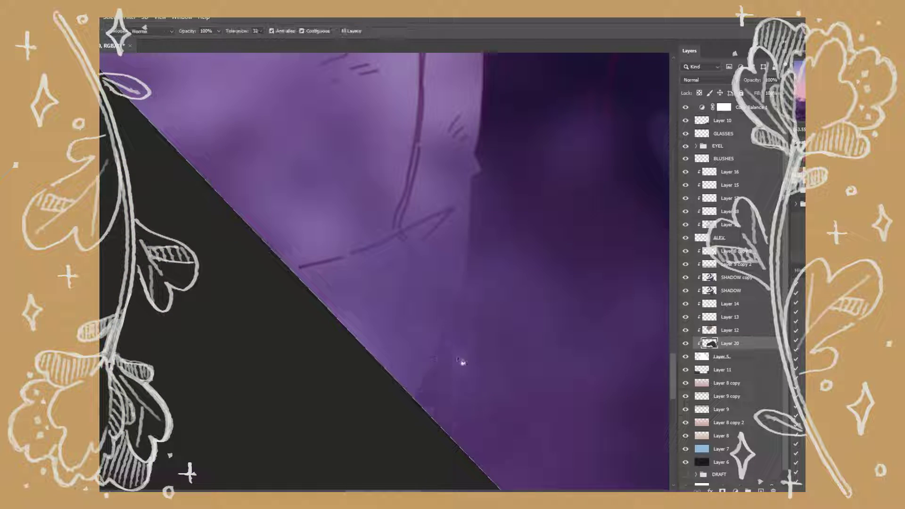
{"action": "left_click", "coordinate": [686, 120]}
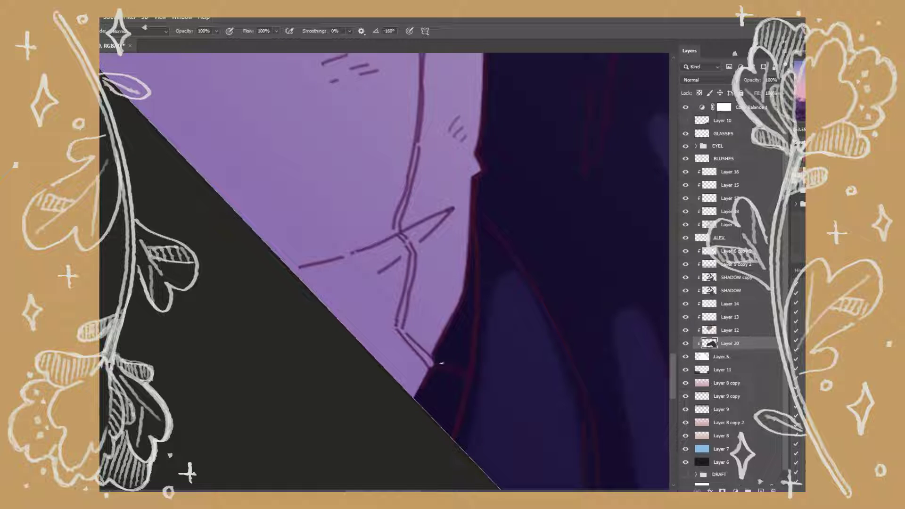
{"action": "scroll", "coordinate": [525, 158], "scroll_direction": "down", "scroll_amount": 4}
{"action": "left_click_drag", "start_coordinate": [450, 307], "coordinate": [727, 333]}
Step: On Layer 12, clean up the fur colour along the hoodie collar and around the fingers with the brush and eraser
{"action": "left_click", "coordinate": [727, 333]}
{"action": "scroll", "coordinate": [495, 293], "scroll_direction": "up", "scroll_amount": 3}
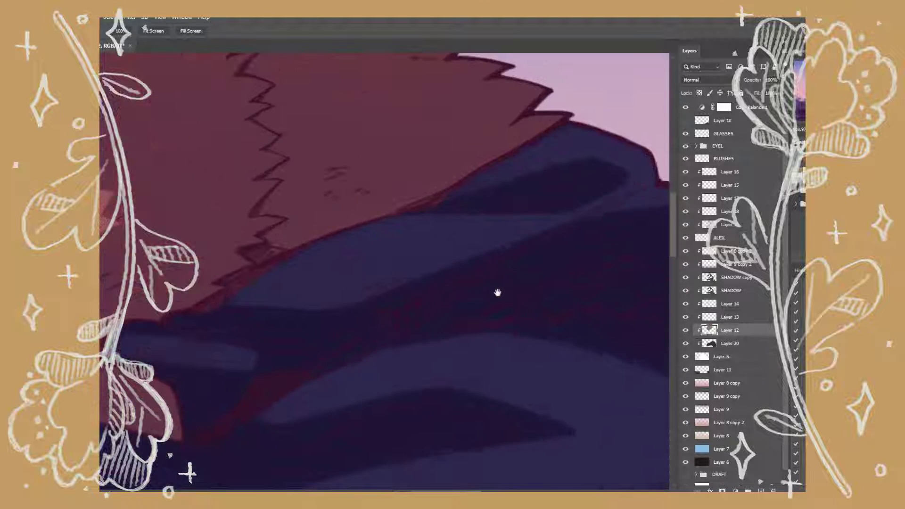
{"action": "key", "text": "b"}
{"action": "mouse_move", "coordinate": [328, 240]}
{"action": "left_mouse_down"}
{"action": "mouse_move", "coordinate": [278, 262]}
{"action": "mouse_move", "coordinate": [213, 313]}
{"action": "left_mouse_up"}
{"action": "scroll", "coordinate": [481, 317], "scroll_direction": "down", "scroll_amount": 2}
{"action": "scroll", "coordinate": [420, 281], "scroll_direction": "down", "scroll_amount": 10}
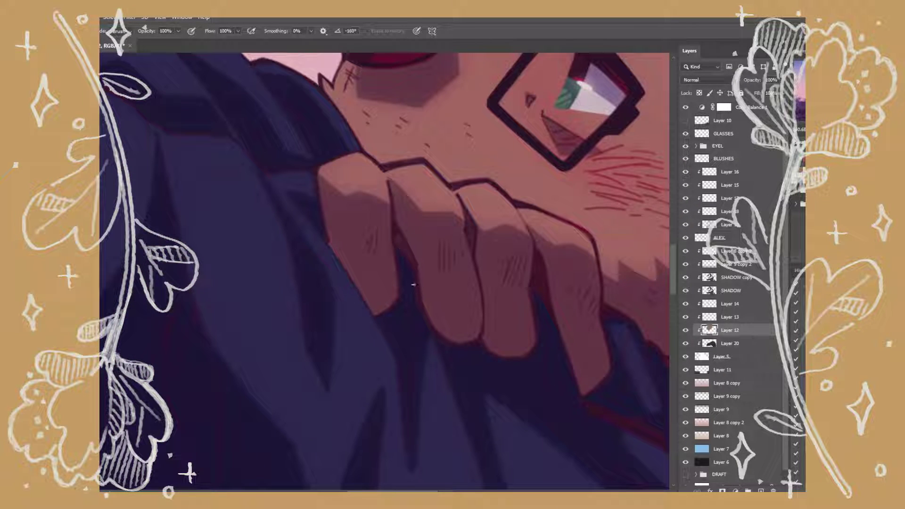
{"action": "scroll", "coordinate": [485, 374], "scroll_direction": "down", "scroll_amount": 10}
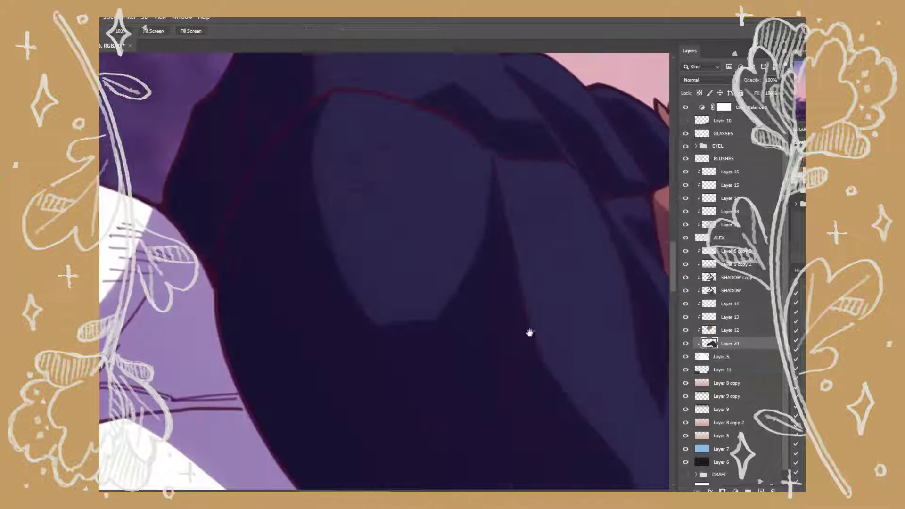
Step: On Layer 20, paint navy up to the line art along the sleeve's underside and the waist
{"action": "key", "text": "b"}
{"action": "key", "text": "alt+bracketleft"}
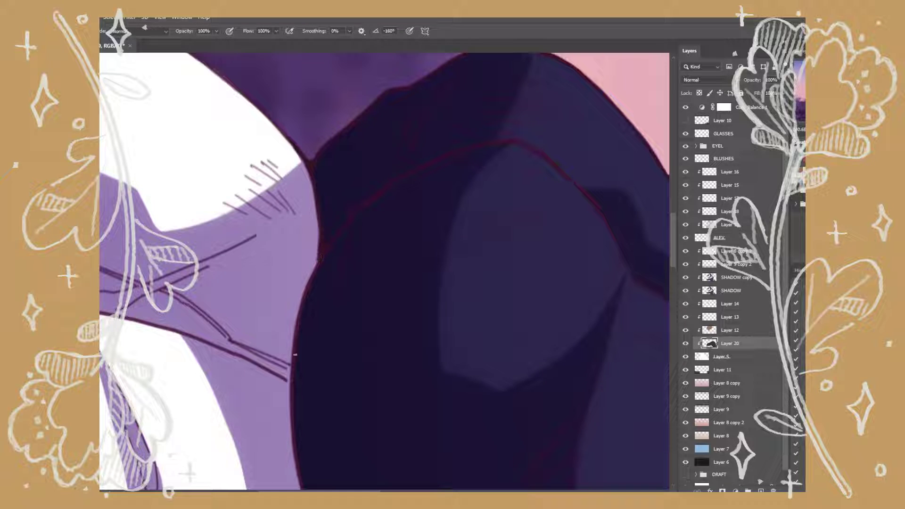
{"action": "scroll", "coordinate": [299, 159], "scroll_direction": "down", "scroll_amount": 5}
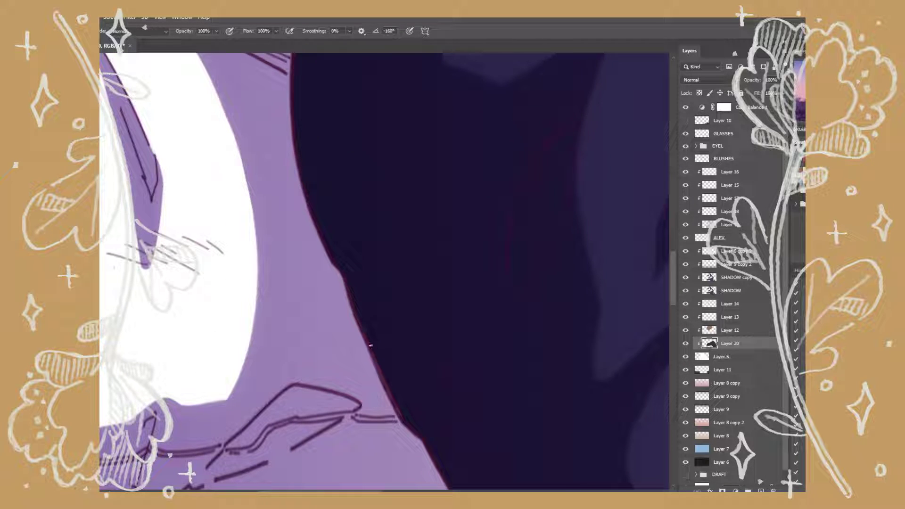
{"action": "scroll", "coordinate": [532, 374], "scroll_direction": "down", "scroll_amount": 5}
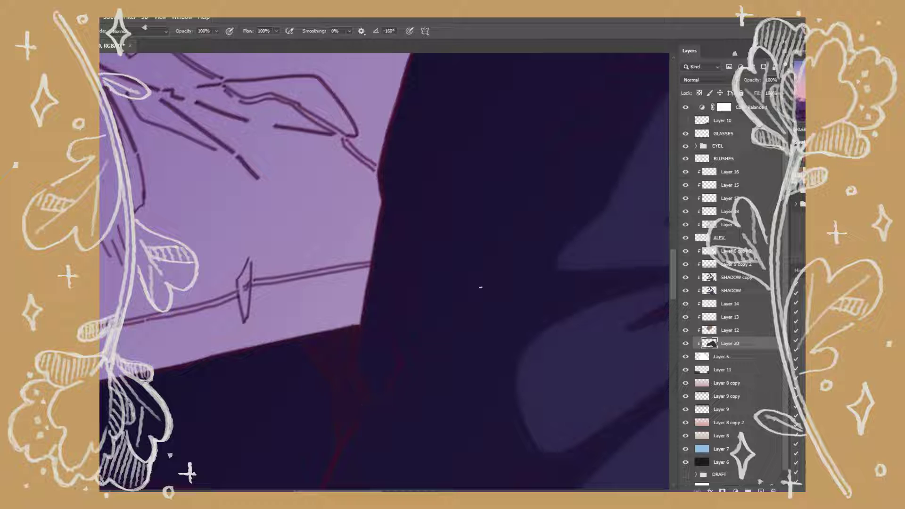
{"action": "scroll", "coordinate": [480, 288], "scroll_direction": "down", "scroll_amount": 6}
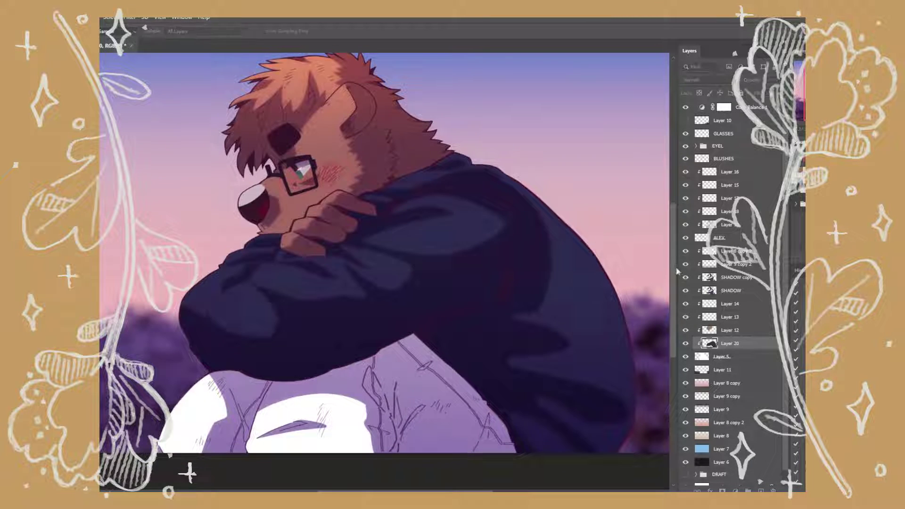
Step: Add a clipped layer below Layer 20, select the trousers, fill them with dark brown and deselect
{"action": "key", "text": "h"}
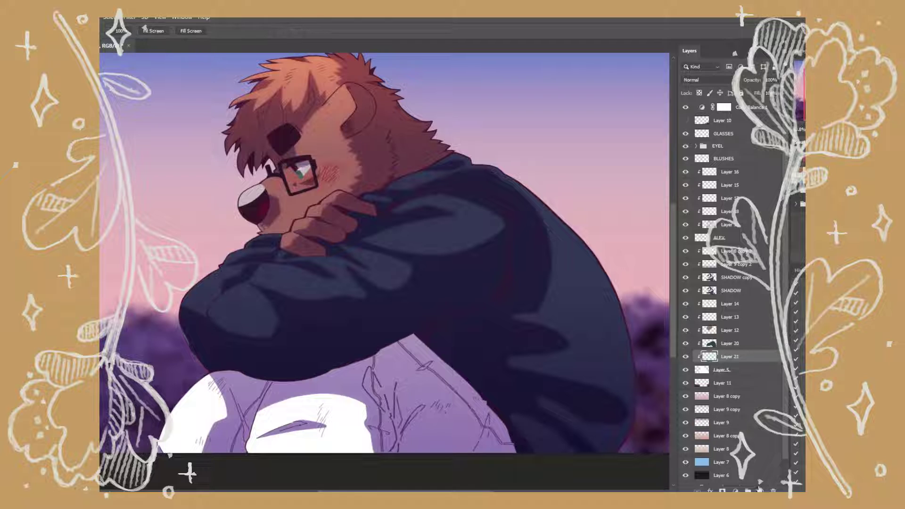
{"action": "key", "text": "ctrl+shift+alt+n"}
{"action": "key", "text": "w"}
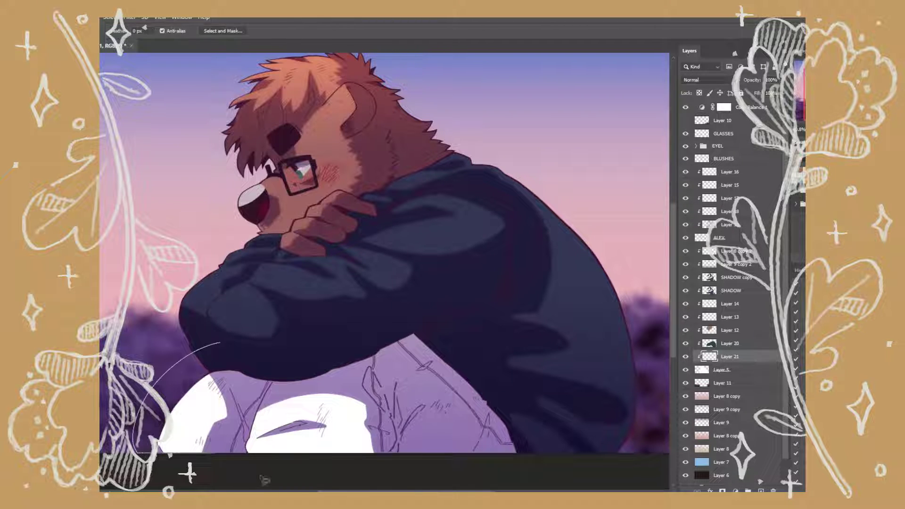
{"action": "left_click", "coordinate": [489, 431]}
{"action": "key", "text": "alt+BackSpace"}
{"action": "key", "text": "ctrl+d"}
Step: Recolour the trousers fill to a greyer brown
{"action": "key", "text": "i"}
{"action": "key", "text": "shift+plus"}
{"action": "key", "text": "shift+plus"}
{"action": "key", "text": "shift+plus"}
{"action": "key", "text": "shift+plus"}
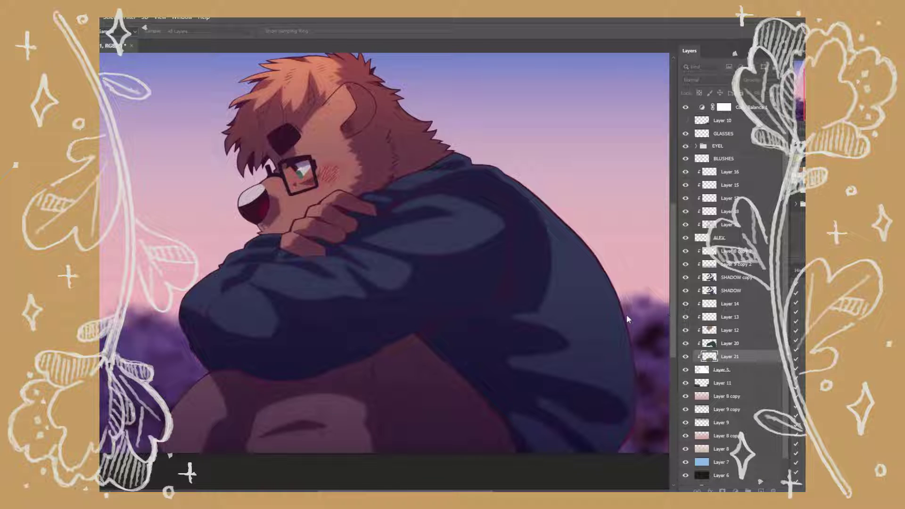
{"action": "key", "text": "g"}
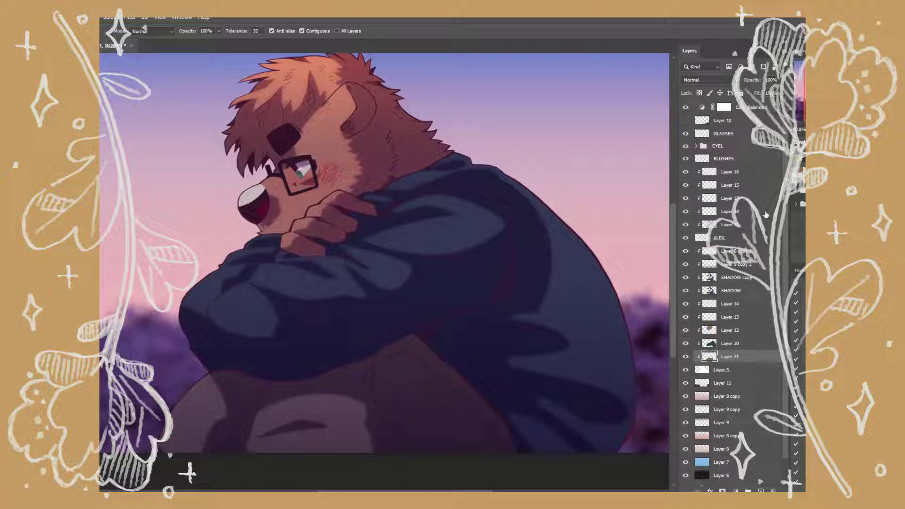
Step: Show Layer 10 again and add a clipped Overlay layer above Layer 12 at 40% opacity
{"action": "key", "text": "ctrl+minus"}
{"action": "left_click", "coordinate": [761, 490]}
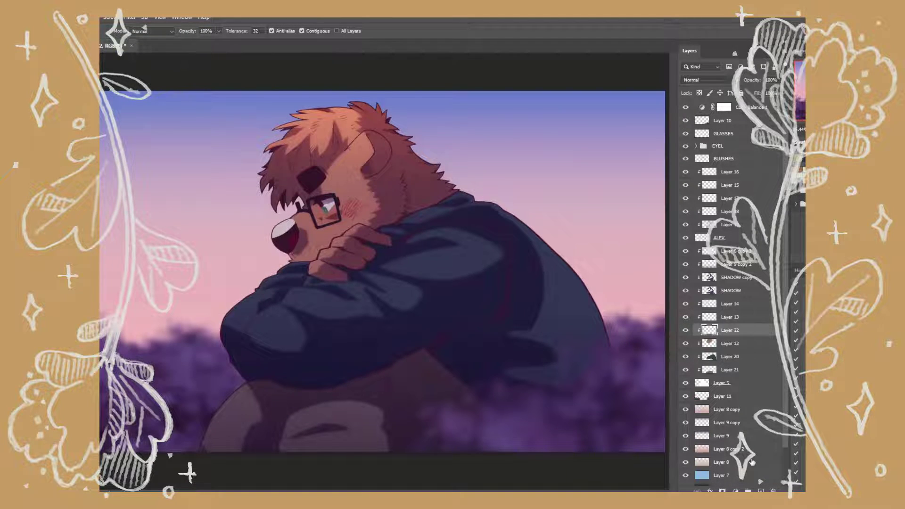
{"action": "type", "text": "40"}
{"action": "key", "text": "Return"}
{"action": "key", "text": "ctrl+plus"}
{"action": "key", "text": "ctrl+plus"}
{"action": "left_click_drag", "start_coordinate": [330, 236], "coordinate": [438, 283]}
Step: Brush a subtle warm tint over the muzzle and fingers on the Overlay layer and erase the excess
{"action": "key", "text": "b"}
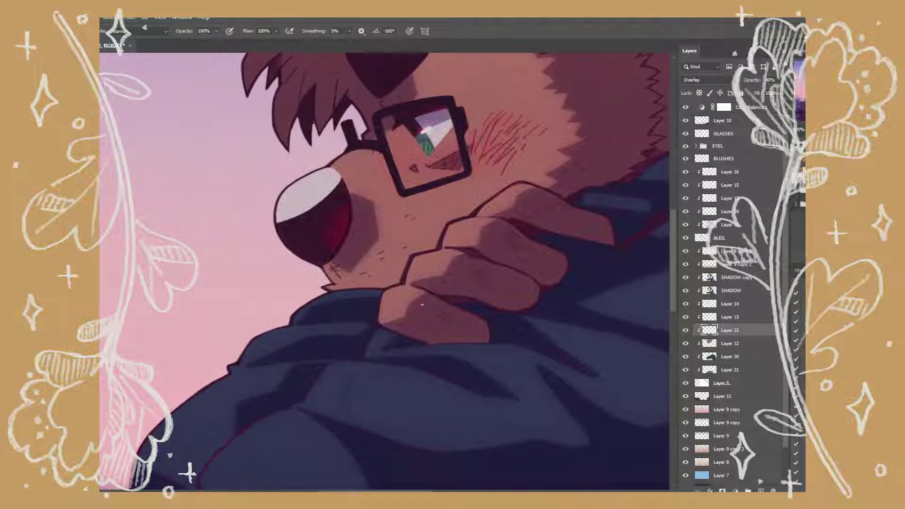
{"action": "left_click_drag", "start_coordinate": [339, 264], "coordinate": [396, 221]}
{"action": "mouse_move", "coordinate": [320, 283]}
{"action": "left_mouse_down"}
{"action": "mouse_move", "coordinate": [424, 250]}
{"action": "mouse_move", "coordinate": [415, 217]}
{"action": "mouse_move", "coordinate": [373, 207]}
{"action": "mouse_move", "coordinate": [451, 262]}
{"action": "mouse_move", "coordinate": [410, 234]}
{"action": "left_mouse_up"}
{"action": "key", "text": "r"}
{"action": "key", "text": "v"}
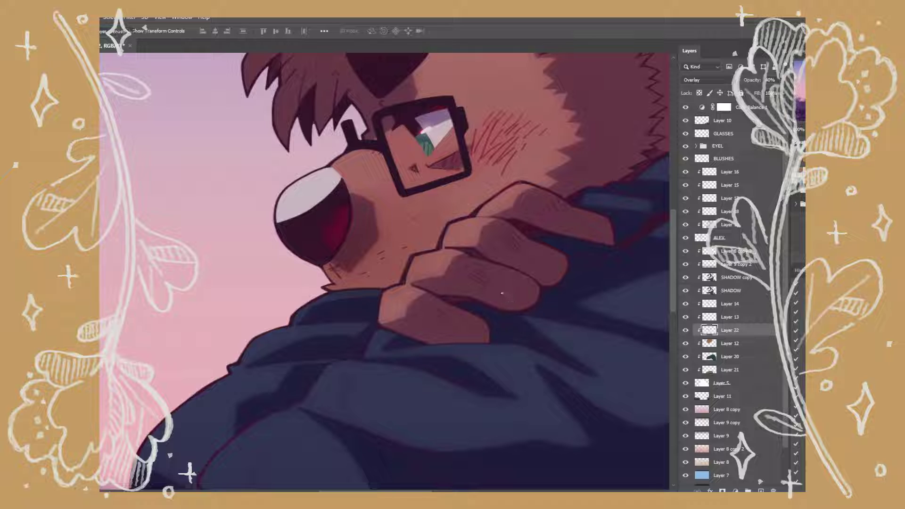
{"action": "key", "text": "e"}
{"action": "left_click_drag", "start_coordinate": [426, 265], "coordinate": [412, 277]}
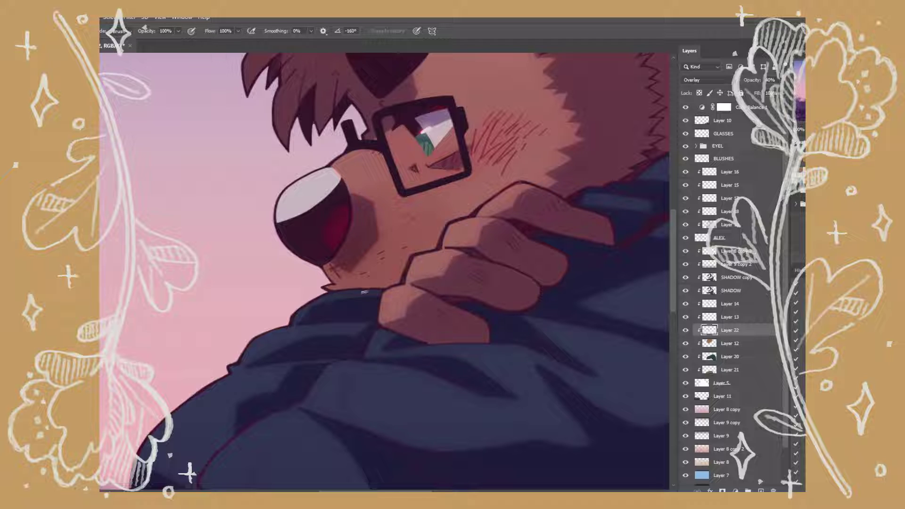
{"action": "key", "text": "z"}
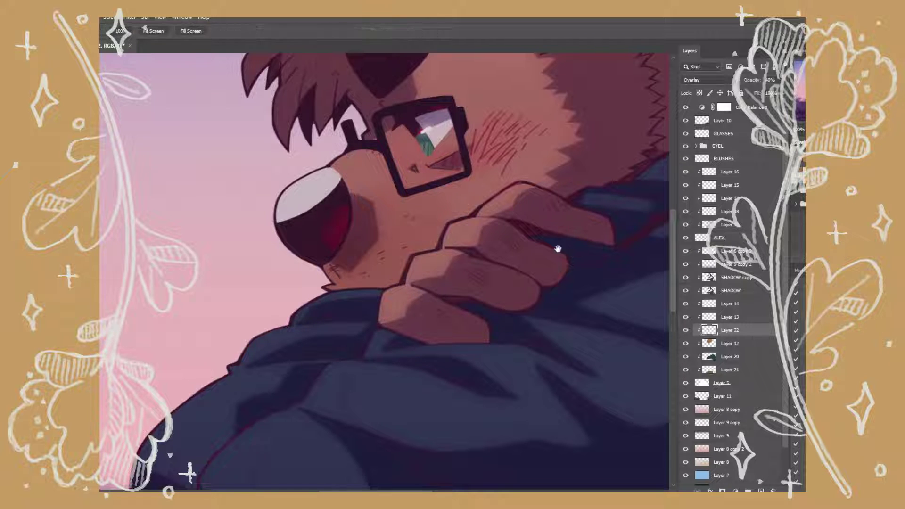
{"action": "scroll", "coordinate": [555, 246], "scroll_direction": "down", "scroll_amount": 5}
{"action": "key", "text": "ctrl+minus"}
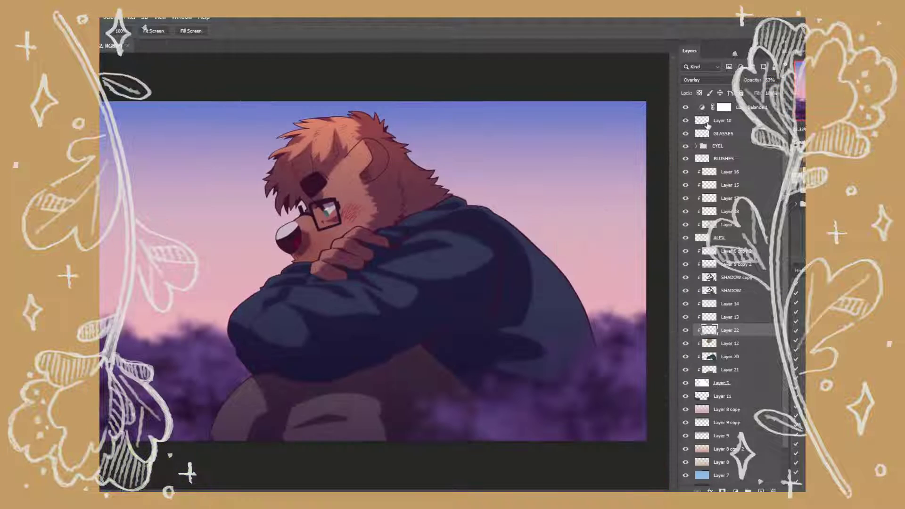
Step: Add a clipped Overlay layer above Layer 14 and brush warm yellow light over the hair, face, hoodie and trousers
{"action": "left_click", "coordinate": [739, 298]}
{"action": "key", "text": "ctrl+shift+alt+n"}
{"action": "key", "text": "b"}
{"action": "mouse_move", "coordinate": [288, 136]}
{"action": "left_mouse_down"}
{"action": "mouse_move", "coordinate": [337, 208]}
{"action": "mouse_move", "coordinate": [434, 189]}
{"action": "mouse_move", "coordinate": [269, 311]}
{"action": "mouse_move", "coordinate": [405, 274]}
{"action": "mouse_move", "coordinate": [570, 290]}
{"action": "mouse_move", "coordinate": [431, 323]}
{"action": "mouse_move", "coordinate": [307, 398]}
{"action": "mouse_move", "coordinate": [451, 457]}
{"action": "left_mouse_up"}
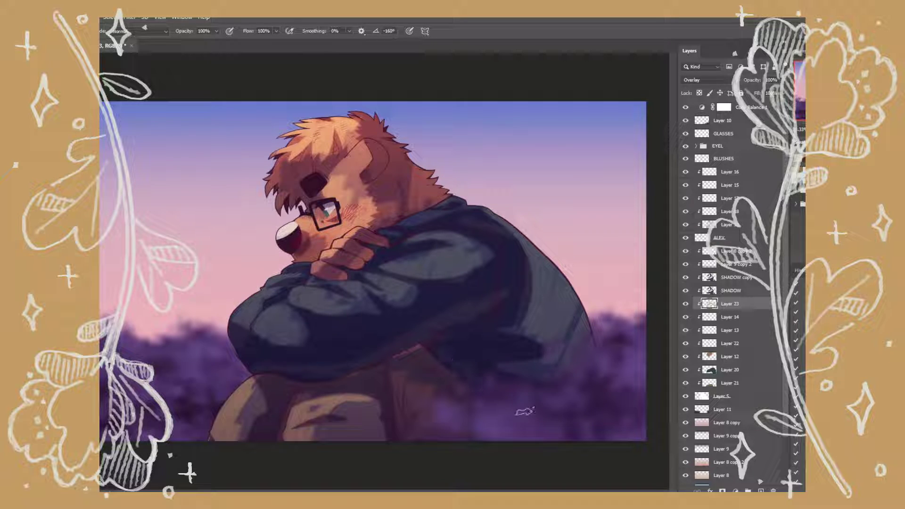
Step: Smudge the warm light soft across the head, hoodie and trousers, hiding Layer 10 temporarily to reach the lower body
{"action": "key", "text": "r"}
{"action": "mouse_move", "coordinate": [431, 125]}
{"action": "left_mouse_down"}
{"action": "mouse_move", "coordinate": [368, 137]}
{"action": "mouse_move", "coordinate": [283, 175]}
{"action": "mouse_move", "coordinate": [344, 189]}
{"action": "mouse_move", "coordinate": [363, 261]}
{"action": "mouse_move", "coordinate": [243, 396]}
{"action": "mouse_move", "coordinate": [231, 434]}
{"action": "left_mouse_up"}
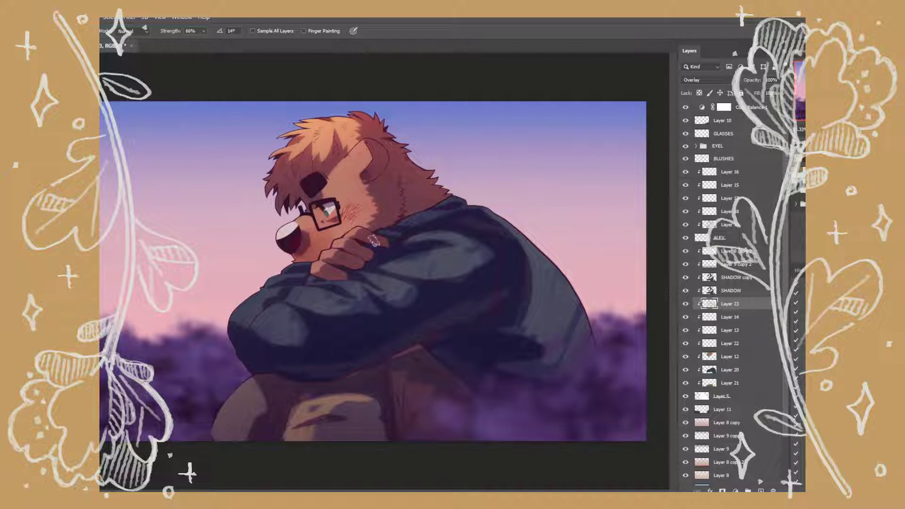
{"action": "mouse_move", "coordinate": [507, 236]}
{"action": "left_mouse_down"}
{"action": "mouse_move", "coordinate": [556, 283]}
{"action": "mouse_move", "coordinate": [573, 321]}
{"action": "mouse_move", "coordinate": [585, 322]}
{"action": "left_mouse_up"}
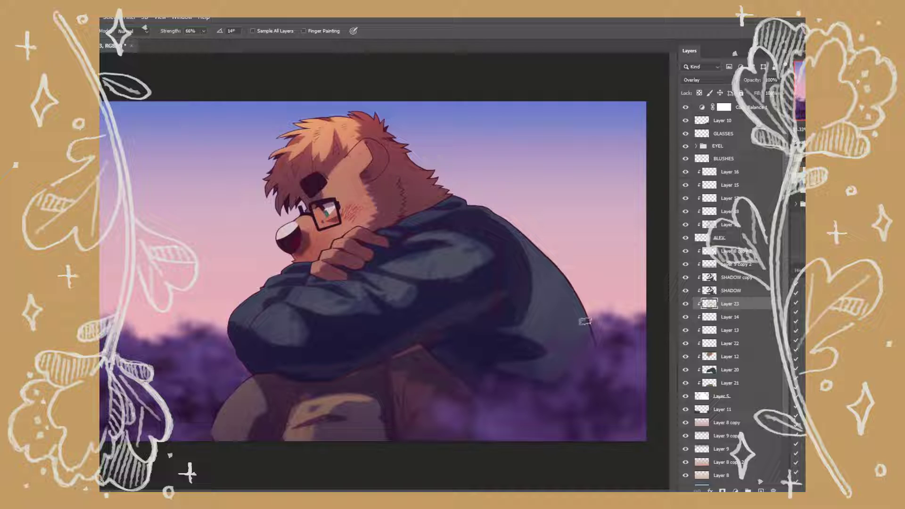
{"action": "left_click", "coordinate": [686, 120]}
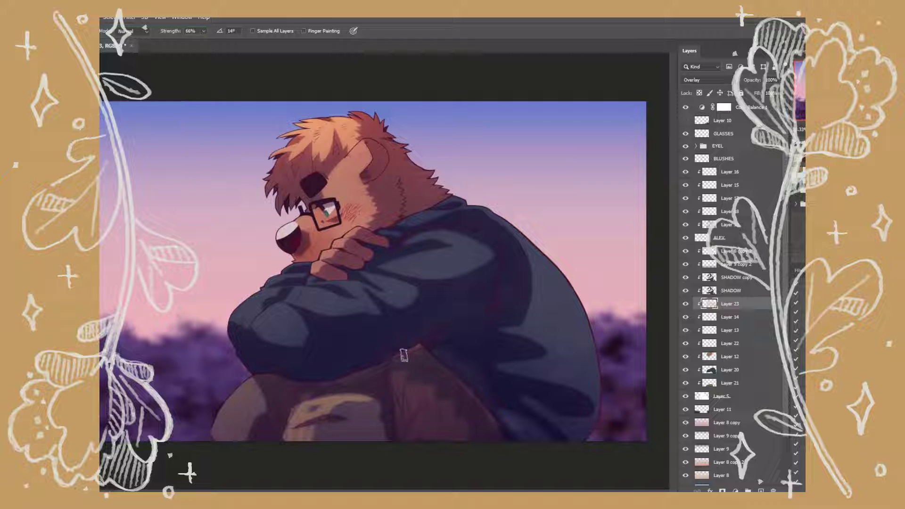
{"action": "mouse_move", "coordinate": [404, 356]}
{"action": "left_mouse_down"}
{"action": "mouse_move", "coordinate": [300, 394]}
{"action": "mouse_move", "coordinate": [372, 398]}
{"action": "mouse_move", "coordinate": [351, 430]}
{"action": "left_mouse_up"}
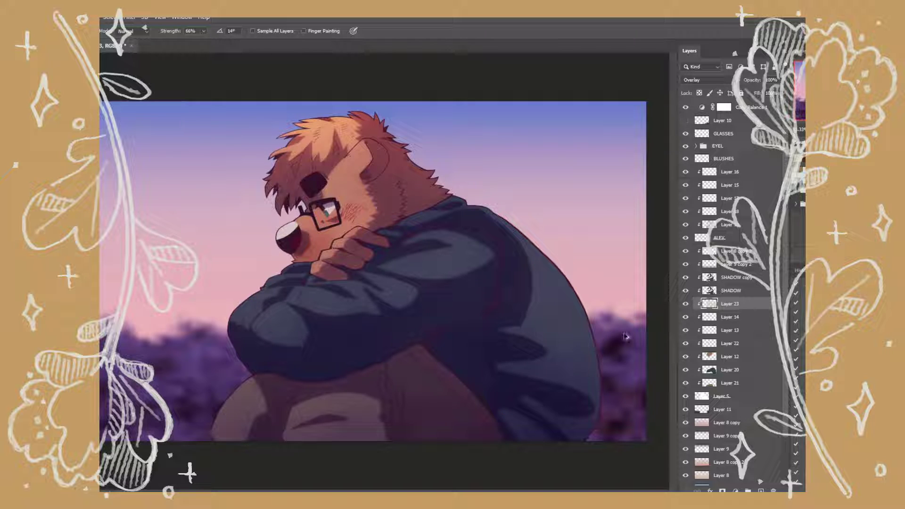
{"action": "left_click", "coordinate": [686, 121]}
Step: Add a clipped layer above Layer 23, set it to Overlay and name it LIGHT
{"action": "left_click", "coordinate": [761, 491]}
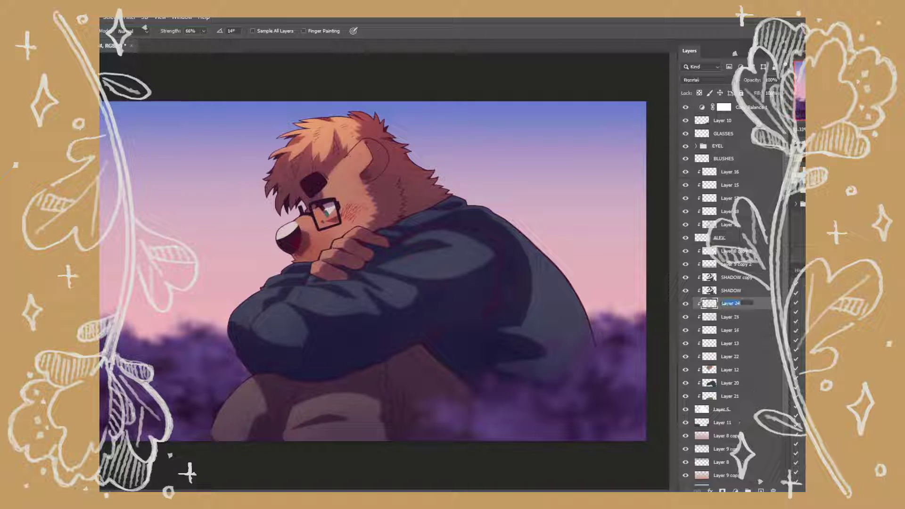
{"action": "double_click", "coordinate": [730, 304]}
{"action": "type", "text": "LIGHT"}
{"action": "key", "text": "Return"}
Step: Brush warm rim light along the edges of the fingers and the muzzle on the LIGHT layer
{"action": "key", "text": "b"}
{"action": "scroll", "coordinate": [345, 281], "scroll_direction": "up", "scroll_amount": 4}
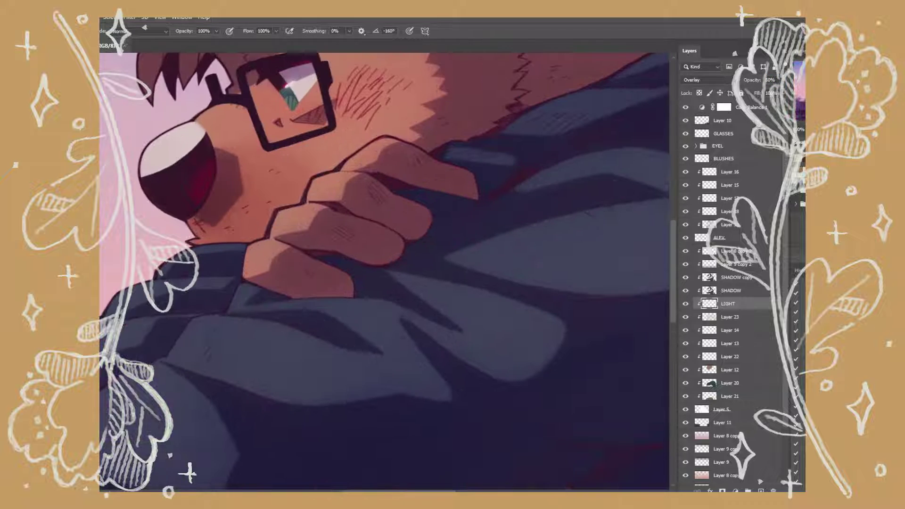
{"action": "scroll", "coordinate": [434, 222], "scroll_direction": "down", "scroll_amount": 2}
{"action": "scroll", "coordinate": [435, 222], "scroll_direction": "up", "scroll_amount": 2}
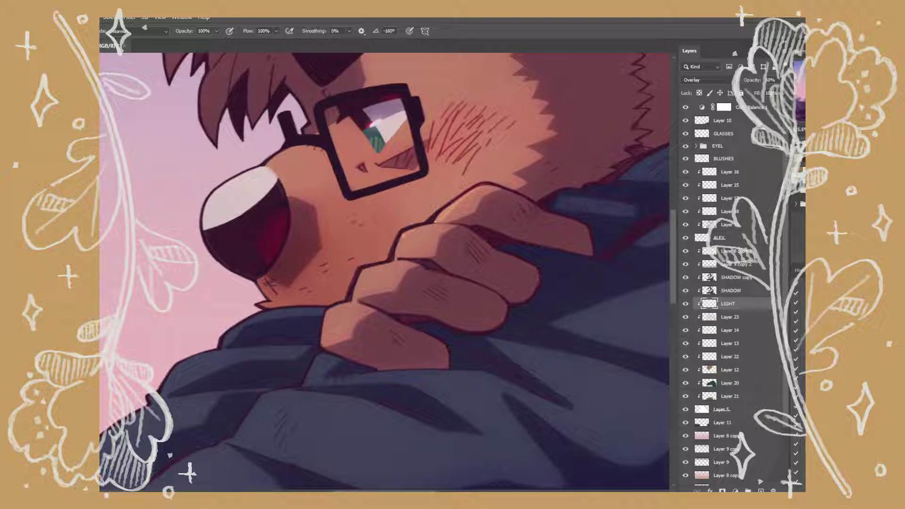
{"action": "left_click_drag", "start_coordinate": [427, 226], "coordinate": [325, 344]}
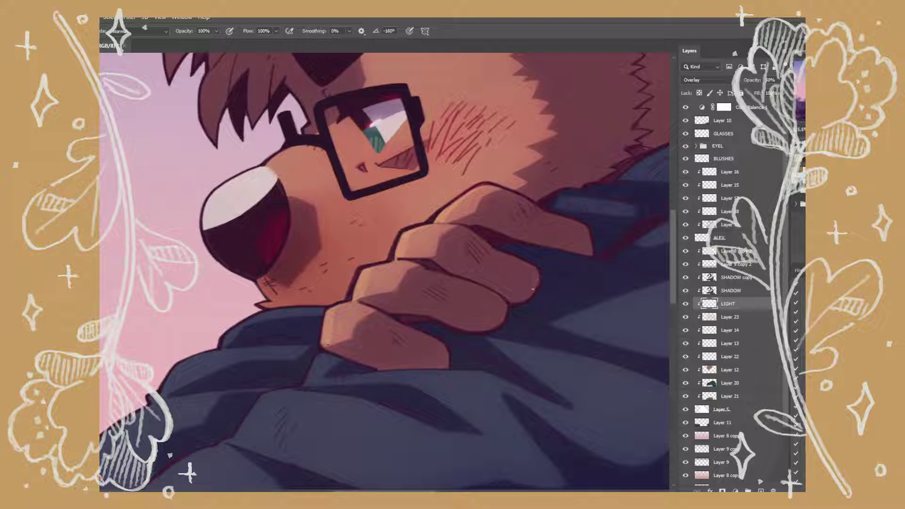
{"action": "left_click_drag", "start_coordinate": [499, 295], "coordinate": [600, 361]}
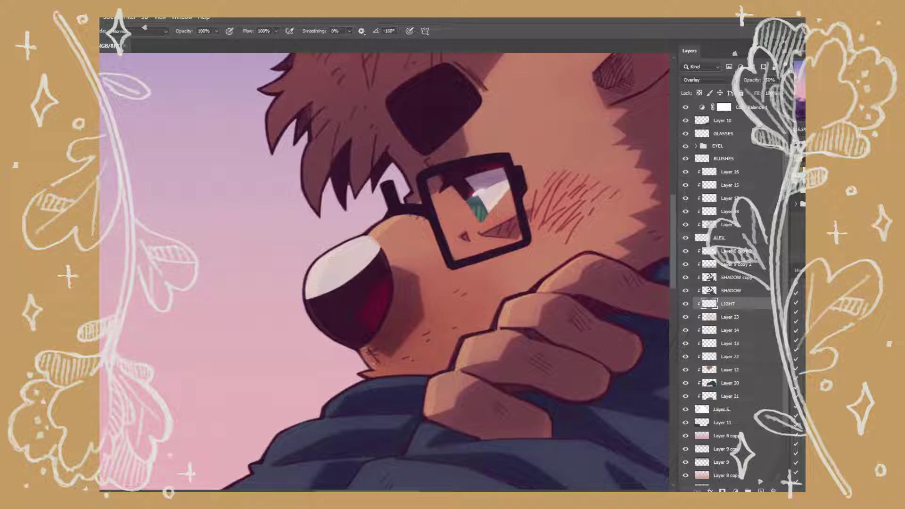
{"action": "left_click_drag", "start_coordinate": [384, 271], "coordinate": [451, 102]}
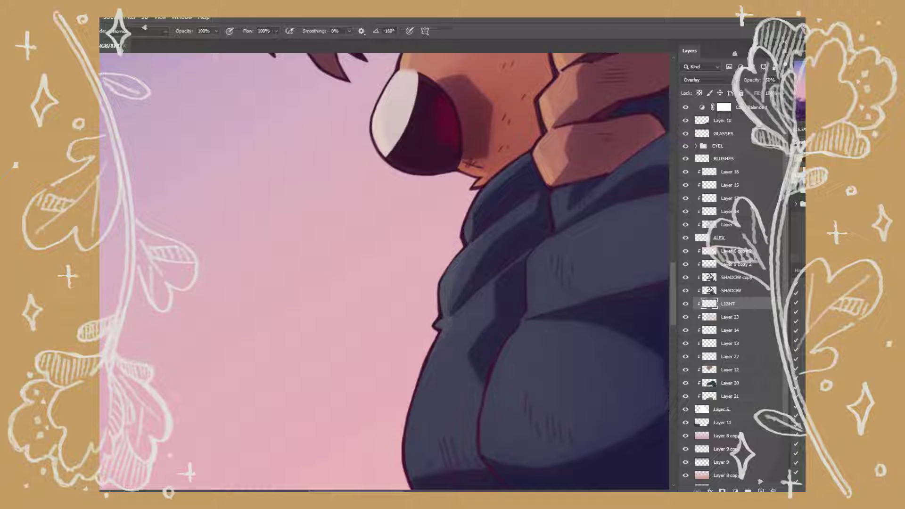
Step: Brush thin warm rim light along the front edges of the hoodie sleeve and the trouser knees
{"action": "scroll", "coordinate": [408, 283], "scroll_direction": "down", "scroll_amount": 5}
{"action": "left_click_drag", "start_coordinate": [500, 218], "coordinate": [515, 197]}
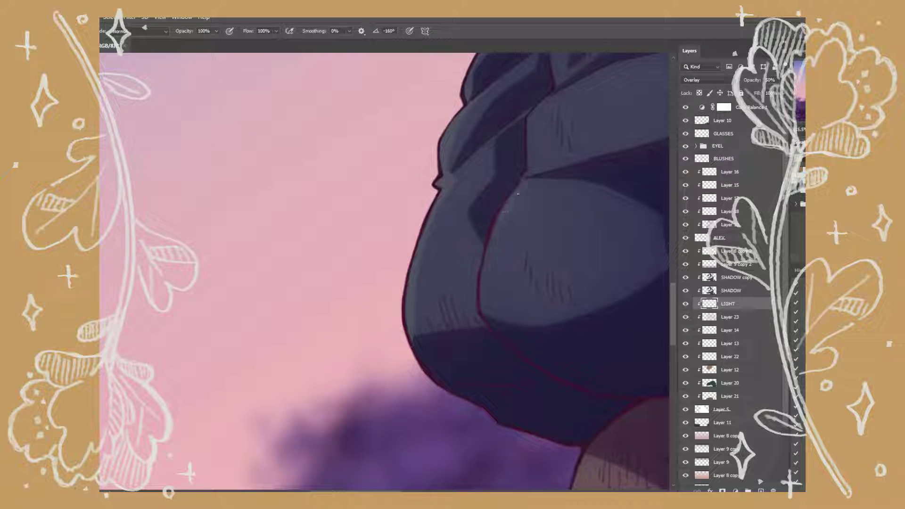
{"action": "scroll", "coordinate": [489, 285], "scroll_direction": "down", "scroll_amount": 8}
{"action": "left_click_drag", "start_coordinate": [412, 166], "coordinate": [395, 373]}
{"action": "left_click_drag", "start_coordinate": [396, 238], "coordinate": [392, 358]}
{"action": "left_click_drag", "start_coordinate": [389, 309], "coordinate": [413, 403]}
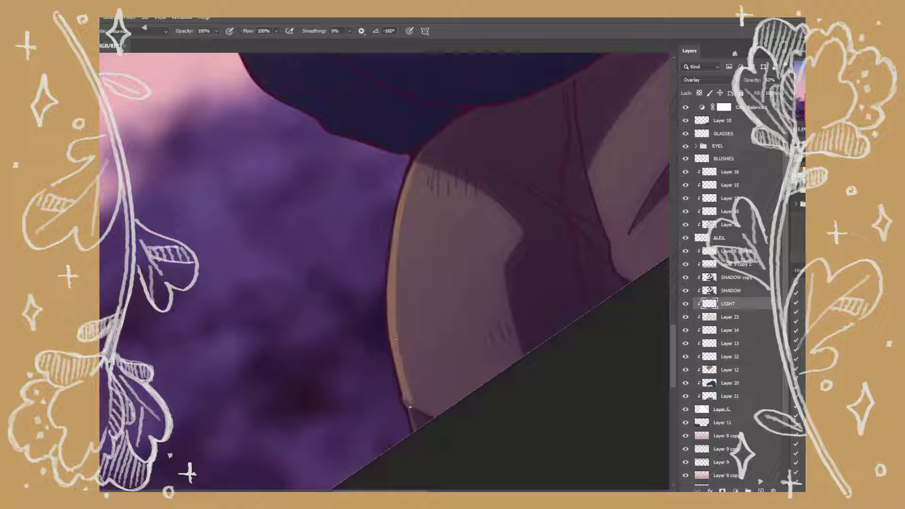
{"action": "left_click_drag", "start_coordinate": [404, 368], "coordinate": [417, 430]}
{"action": "key", "text": "space"}
{"action": "left_click_drag", "start_coordinate": [547, 363], "coordinate": [348, 341]}
{"action": "mouse_move", "coordinate": [400, 212]}
{"action": "left_mouse_down"}
{"action": "mouse_move", "coordinate": [410, 275]}
{"action": "mouse_move", "coordinate": [396, 313]}
{"action": "mouse_move", "coordinate": [424, 333]}
{"action": "left_mouse_up"}
{"action": "scroll", "coordinate": [461, 246], "scroll_direction": "down", "scroll_amount": 5}
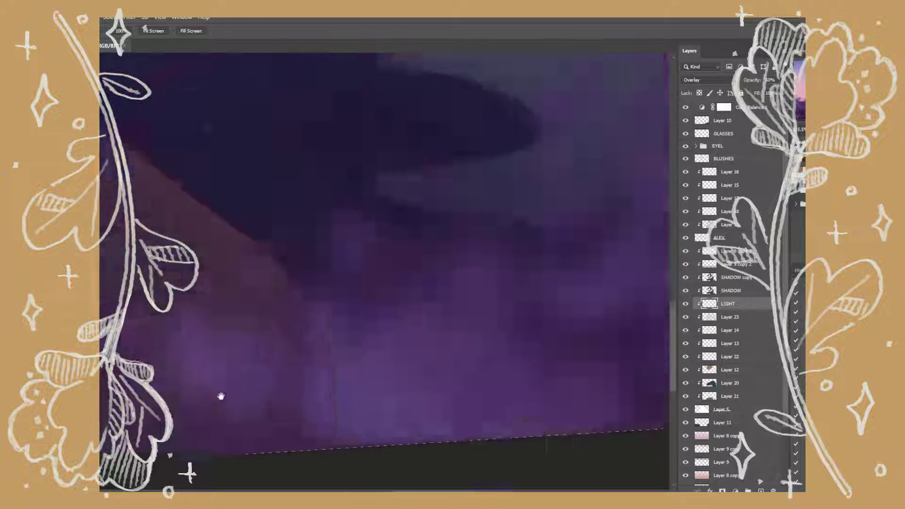
Step: Brush rim light along the front tips of the hair on the LIGHT layer
{"action": "scroll", "coordinate": [572, 200], "scroll_direction": "up", "scroll_amount": 5}
{"action": "left_click_drag", "start_coordinate": [403, 164], "coordinate": [383, 210]}
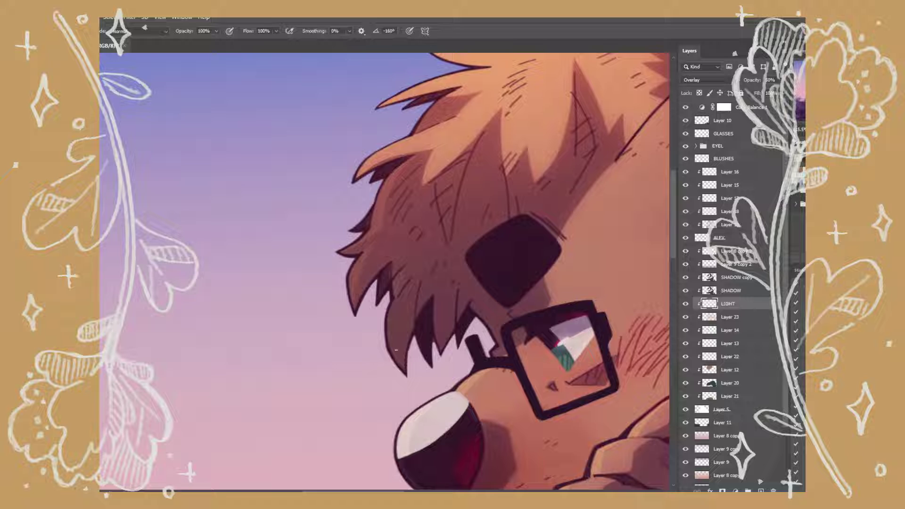
{"action": "left_click_drag", "start_coordinate": [396, 350], "coordinate": [392, 307]}
{"action": "left_click", "coordinate": [720, 409]}
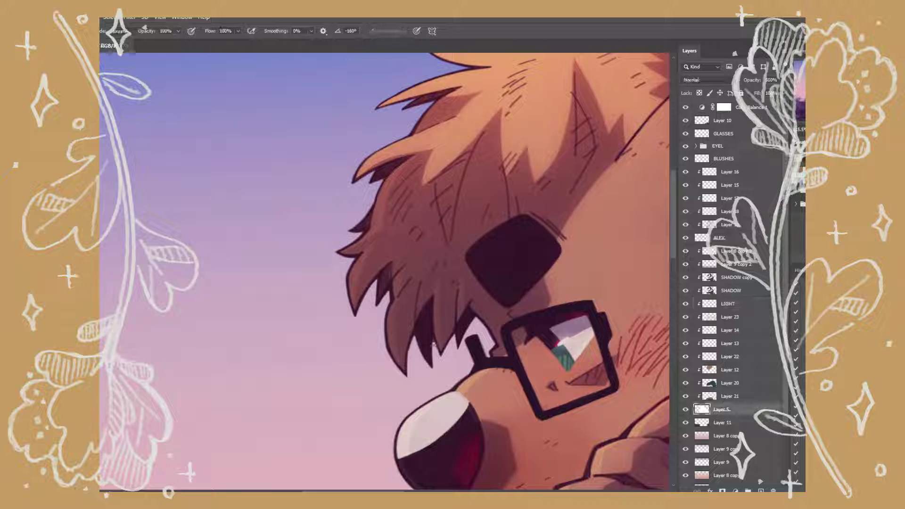
{"action": "key", "text": "e"}
{"action": "left_click", "coordinate": [728, 304]}
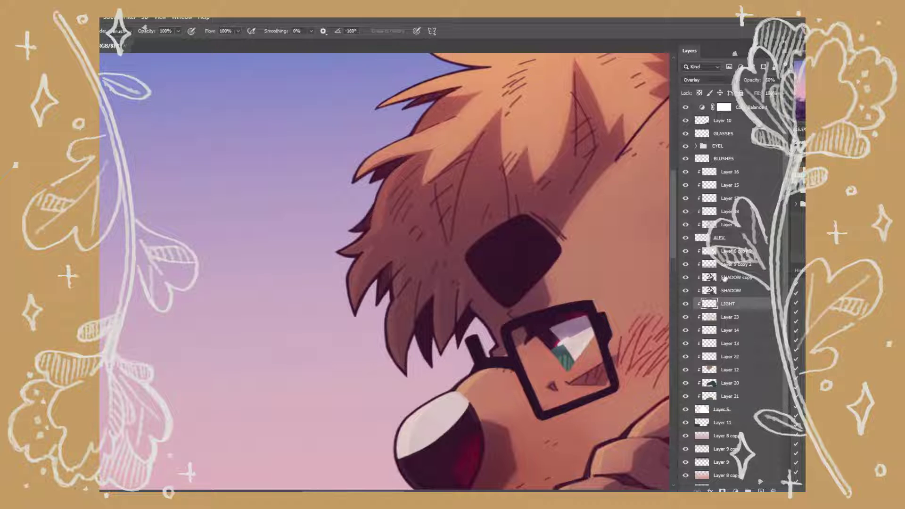
{"action": "key", "text": "b"}
Step: Brush bright highlights onto the lit locks of the fringe
{"action": "left_click_drag", "start_coordinate": [585, 336], "coordinate": [495, 349]}
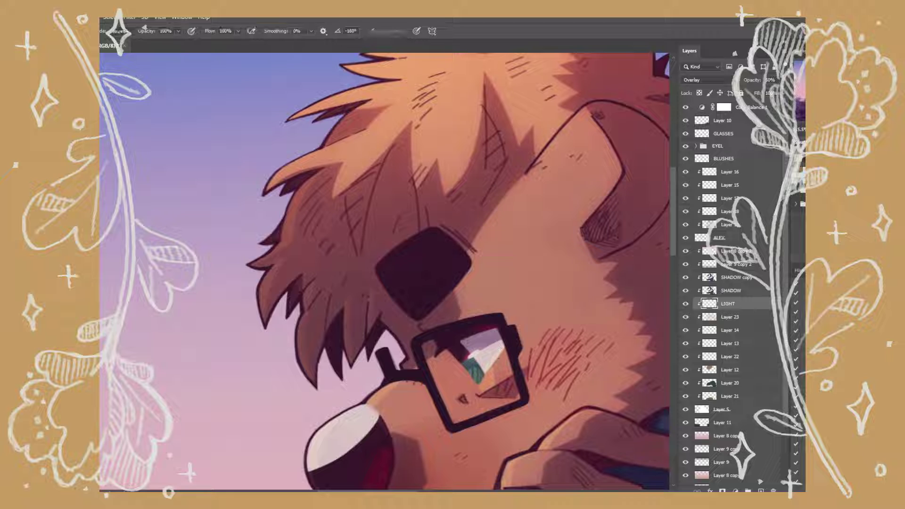
{"action": "left_click_drag", "start_coordinate": [491, 210], "coordinate": [526, 263]}
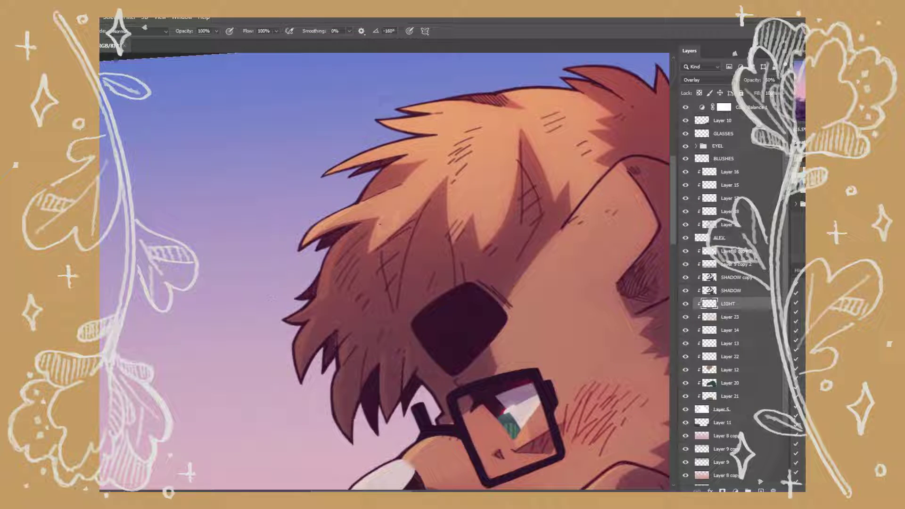
{"action": "left_click_drag", "start_coordinate": [380, 224], "coordinate": [397, 210]}
{"action": "key", "text": "e"}
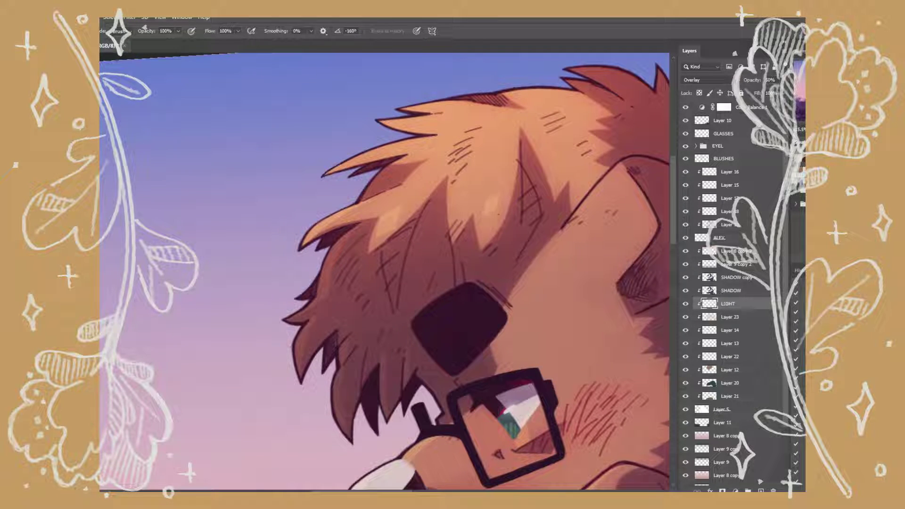
{"action": "key", "text": "b"}
Step: Brush light accents along the ear, the upper hair and the hood edge behind the neck
{"action": "left_click_drag", "start_coordinate": [364, 277], "coordinate": [270, 292]}
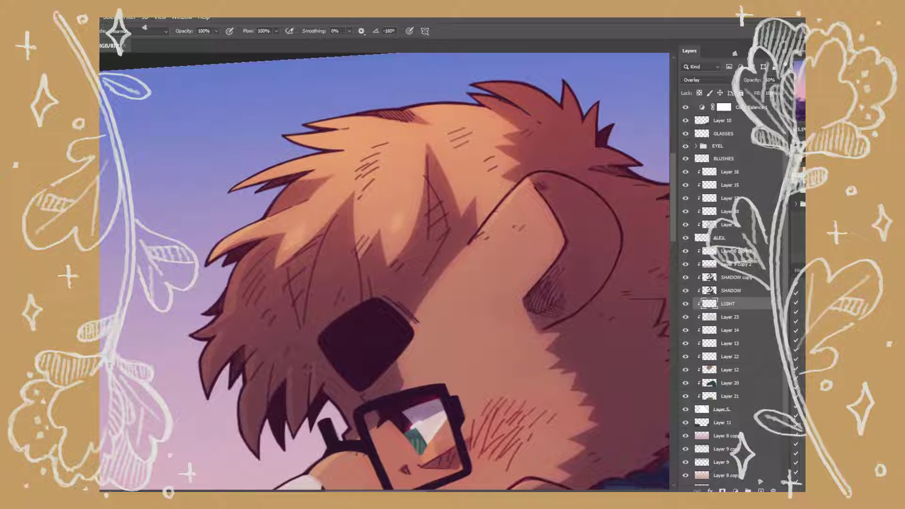
{"action": "mouse_move", "coordinate": [481, 232]}
{"action": "left_mouse_down"}
{"action": "mouse_move", "coordinate": [396, 238]}
{"action": "mouse_move", "coordinate": [357, 260]}
{"action": "mouse_move", "coordinate": [417, 226]}
{"action": "left_mouse_up"}
{"action": "left_click_drag", "start_coordinate": [380, 322], "coordinate": [388, 303]}
{"action": "left_click_drag", "start_coordinate": [427, 245], "coordinate": [407, 276]}
{"action": "mouse_move", "coordinate": [420, 288]}
{"action": "left_mouse_down"}
{"action": "mouse_move", "coordinate": [418, 339]}
{"action": "mouse_move", "coordinate": [415, 307]}
{"action": "mouse_move", "coordinate": [566, 323]}
{"action": "mouse_move", "coordinate": [477, 212]}
{"action": "left_mouse_up"}
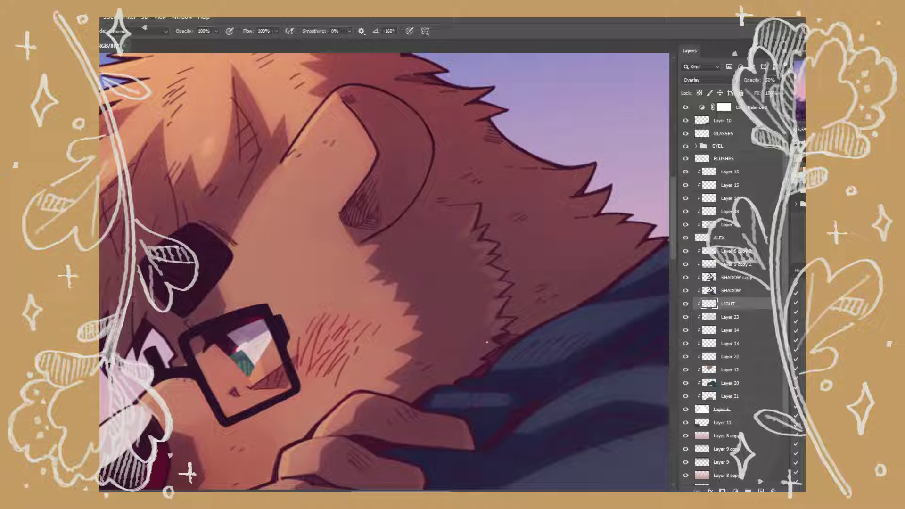
{"action": "left_click_drag", "start_coordinate": [476, 361], "coordinate": [352, 332]}
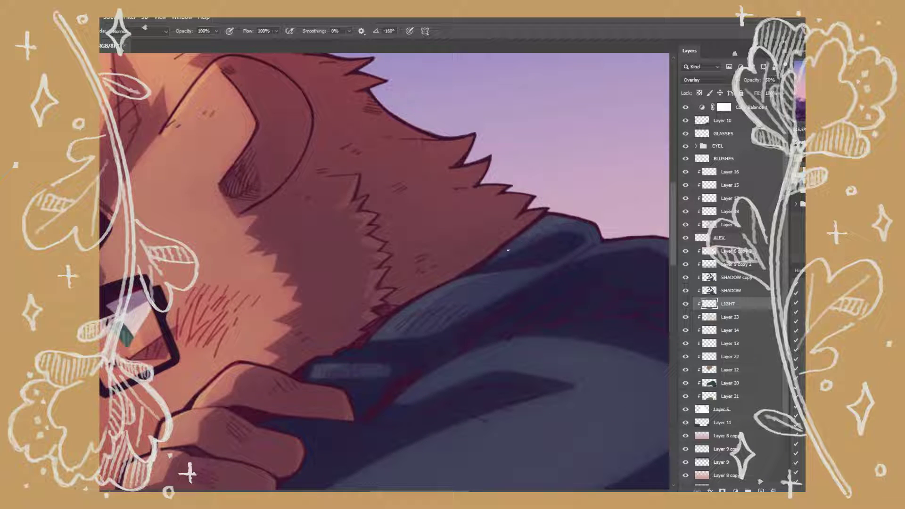
{"action": "left_click_drag", "start_coordinate": [398, 412], "coordinate": [464, 497]}
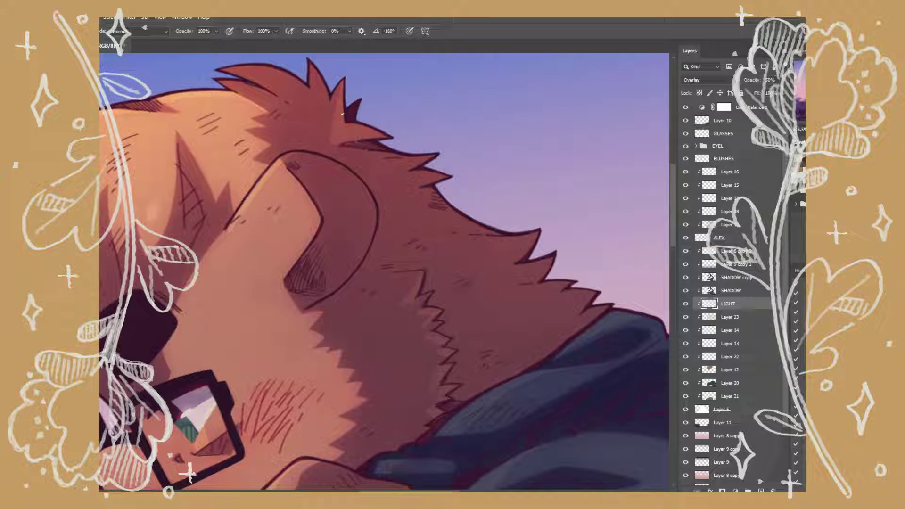
Step: Brush warm light onto the fur tufts at the back of the head
{"action": "left_click_drag", "start_coordinate": [343, 113], "coordinate": [410, 221]}
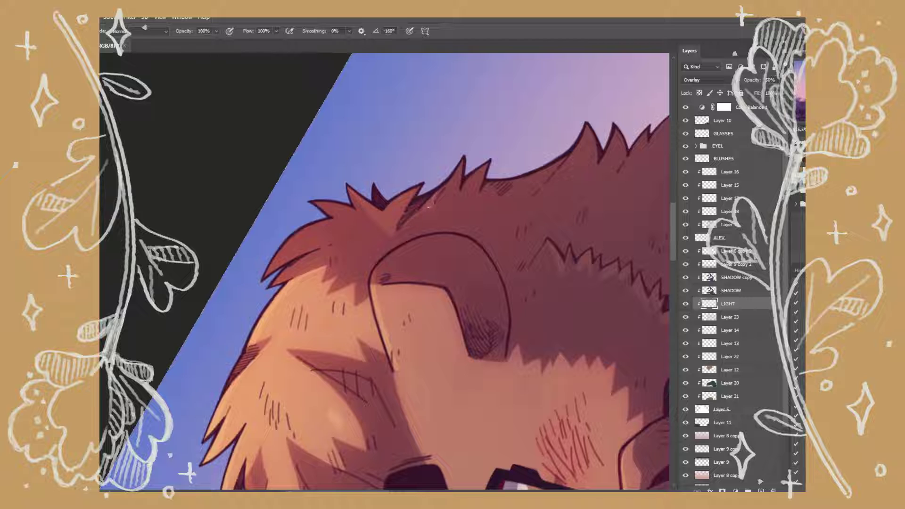
{"action": "key", "text": "r"}
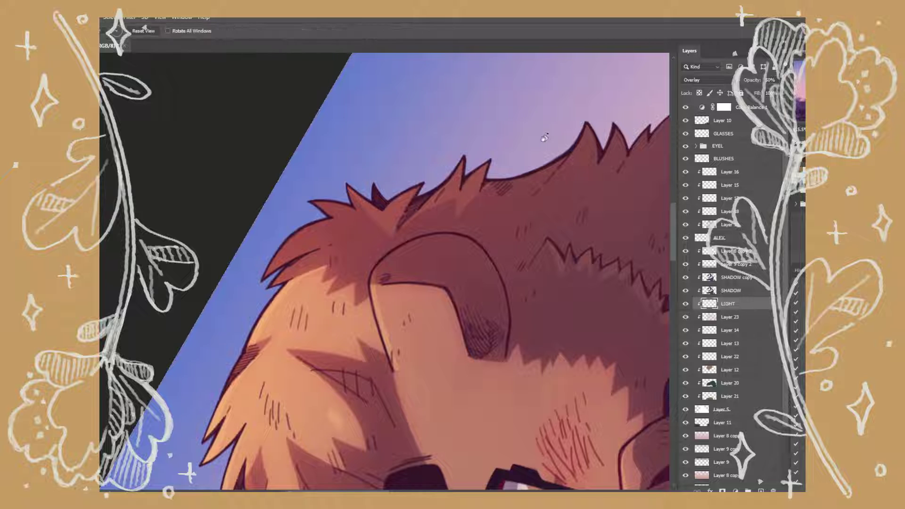
{"action": "left_click_drag", "start_coordinate": [545, 137], "coordinate": [408, 267]}
{"action": "key", "text": "b"}
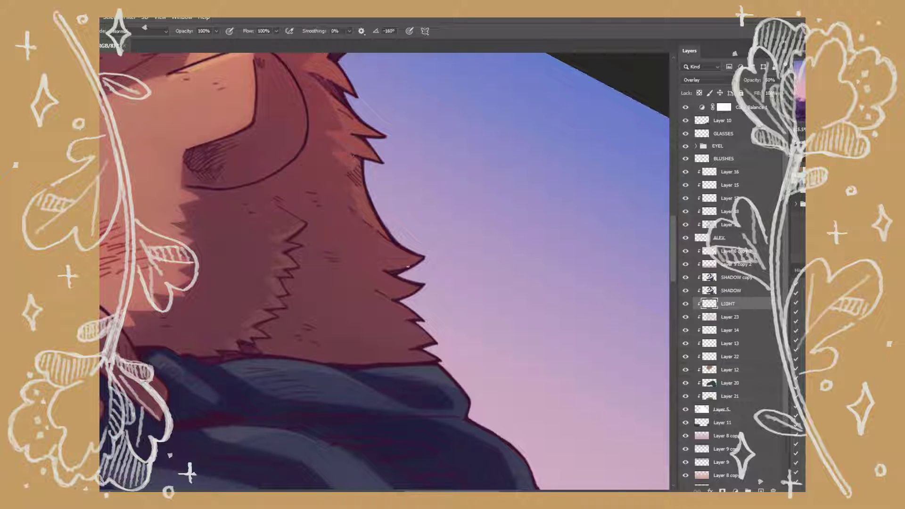
Step: Brush warm light onto the lower fur tufts down the nape to the hood and clean up with the Eraser
{"action": "key", "text": "r"}
{"action": "left_click_drag", "start_coordinate": [347, 174], "coordinate": [484, 376]}
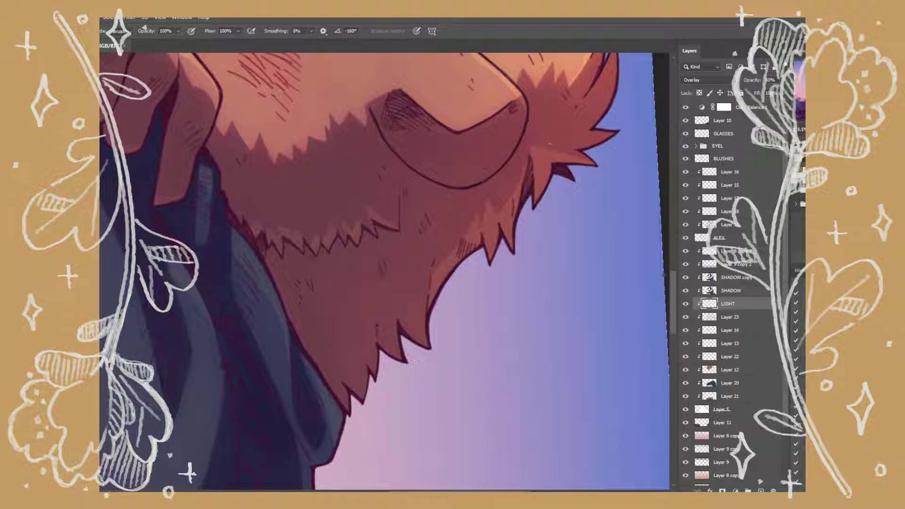
{"action": "key", "text": "b"}
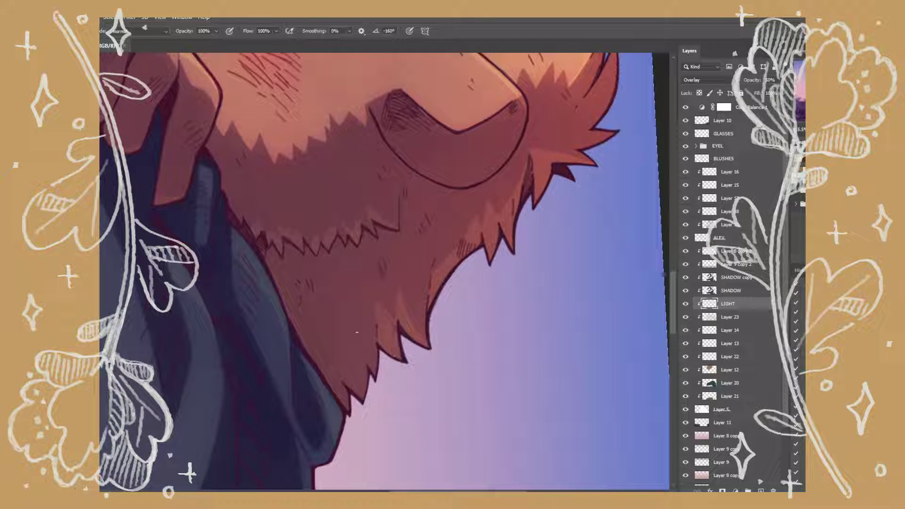
{"action": "mouse_move", "coordinate": [357, 332]}
{"action": "left_mouse_down"}
{"action": "mouse_move", "coordinate": [374, 362]}
{"action": "mouse_move", "coordinate": [360, 376]}
{"action": "left_mouse_up"}
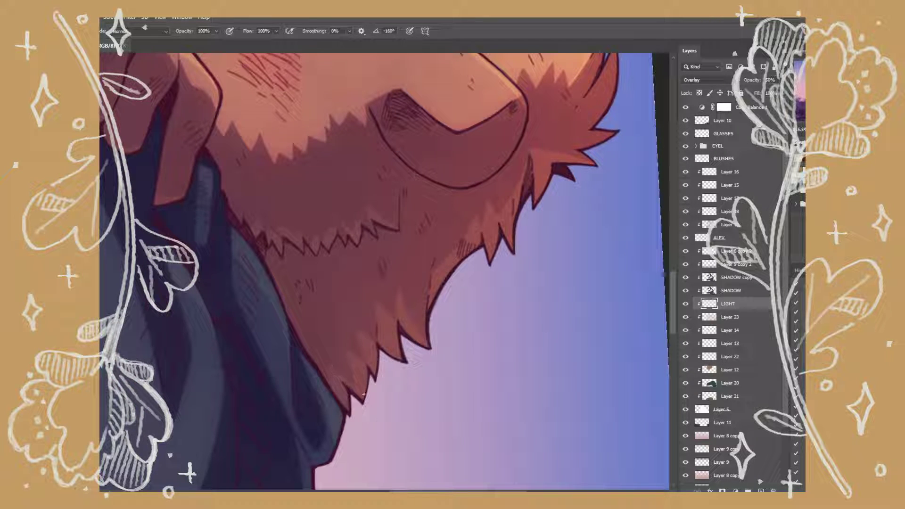
{"action": "key", "text": "e"}
{"action": "scroll", "coordinate": [438, 363], "scroll_direction": "down", "scroll_amount": 3}
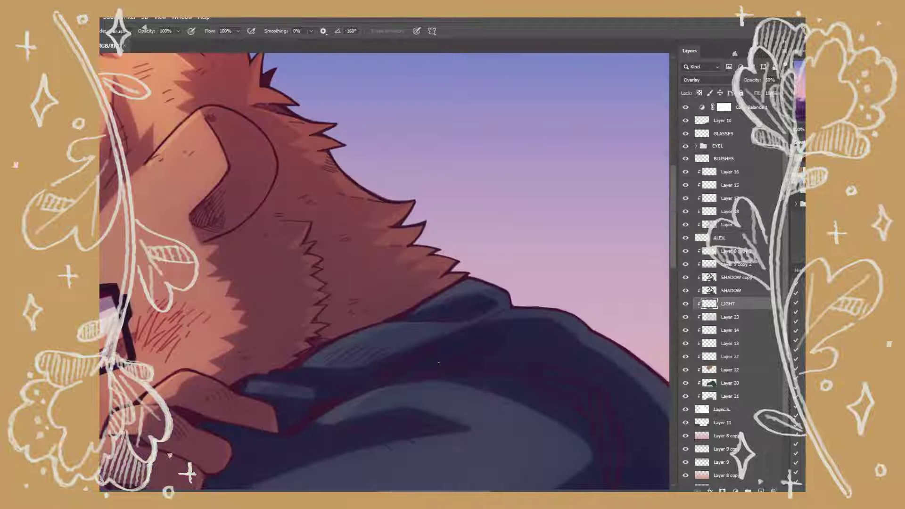
Step: Brush rim light along the hoodie's shoulder and back outline and erase its inner side to a thin line
{"action": "key", "text": "b"}
{"action": "scroll", "coordinate": [476, 259], "scroll_direction": "up", "scroll_amount": 5}
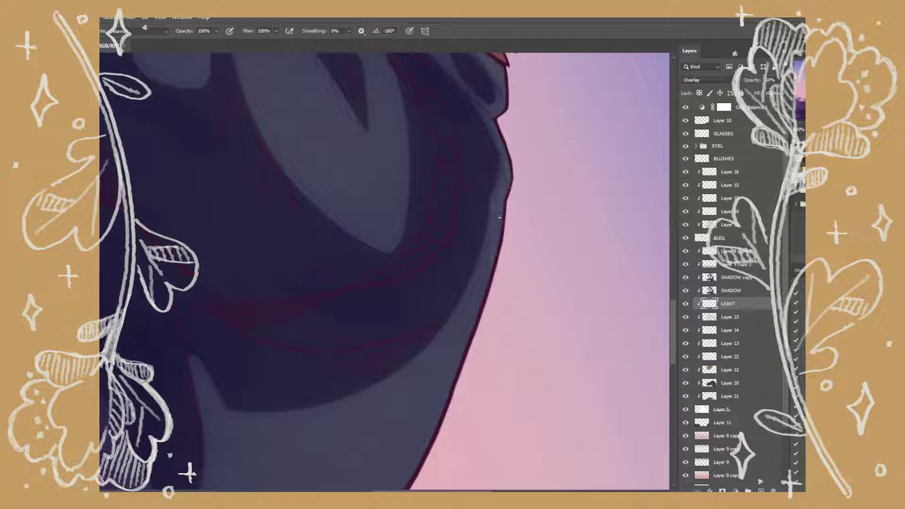
{"action": "scroll", "coordinate": [374, 324], "scroll_direction": "down", "scroll_amount": 2}
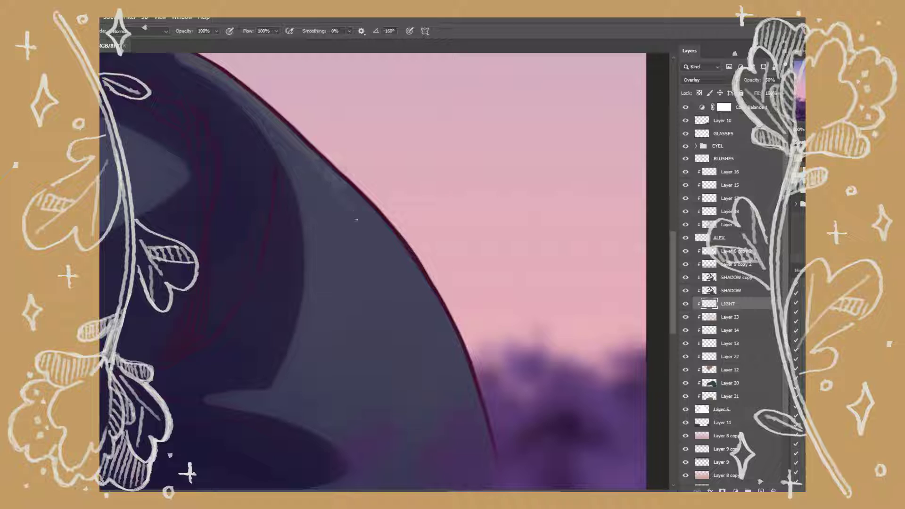
{"action": "left_click_drag", "start_coordinate": [481, 420], "coordinate": [340, 185]}
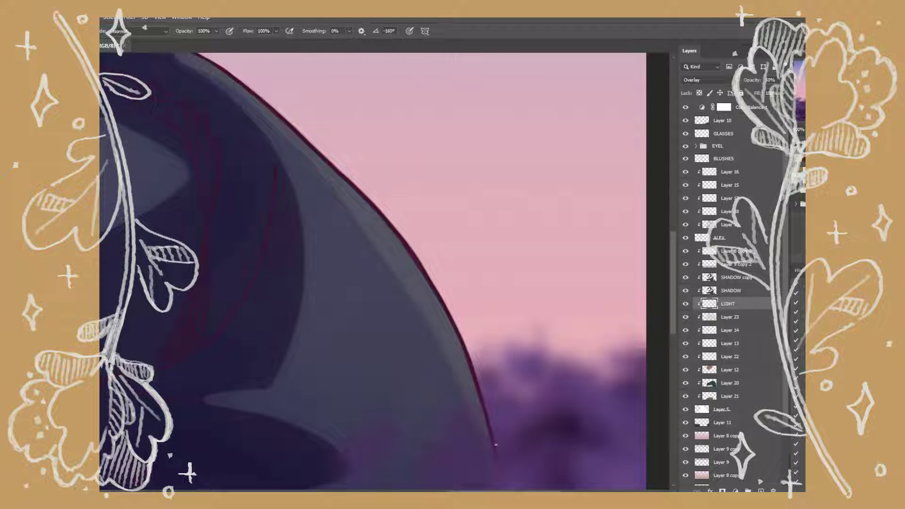
{"action": "key", "text": "e"}
{"action": "left_click_drag", "start_coordinate": [404, 255], "coordinate": [464, 391]}
{"action": "left_click_drag", "start_coordinate": [349, 204], "coordinate": [437, 340]}
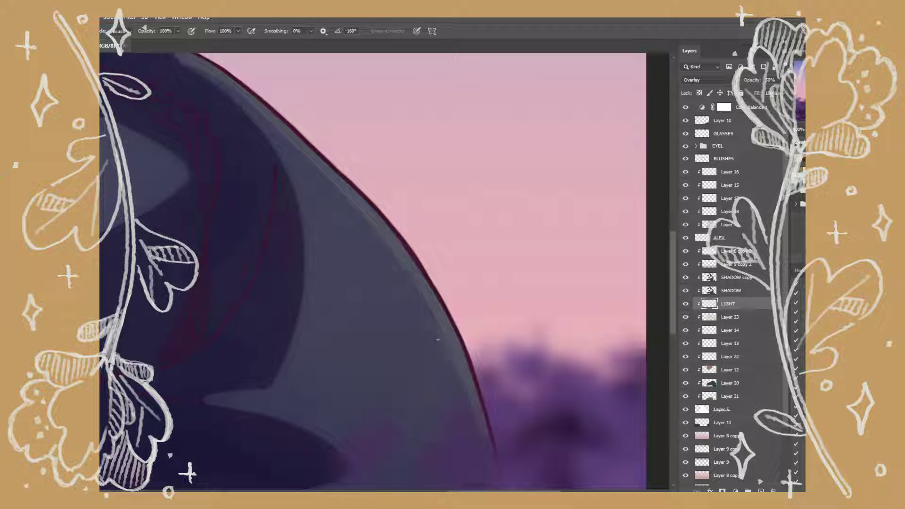
Step: Hide Layer 10 and extend the rim light down the hoodie's lower back edge
{"action": "scroll", "coordinate": [471, 283], "scroll_direction": "down", "scroll_amount": 3}
{"action": "scroll", "coordinate": [524, 264], "scroll_direction": "down", "scroll_amount": 2}
{"action": "key", "text": "b"}
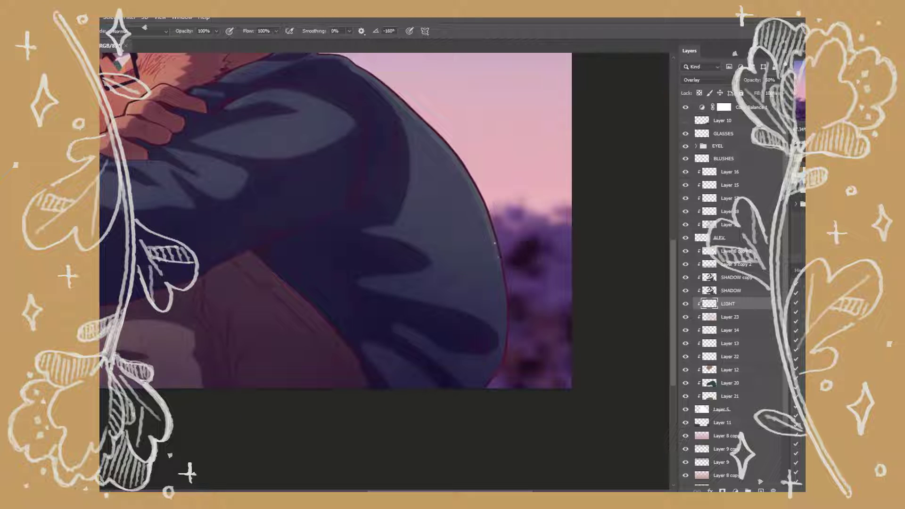
{"action": "left_click_drag", "start_coordinate": [495, 243], "coordinate": [487, 374]}
{"action": "scroll", "coordinate": [435, 457], "scroll_direction": "down", "scroll_amount": 3}
{"action": "left_click_drag", "start_coordinate": [517, 264], "coordinate": [536, 265]}
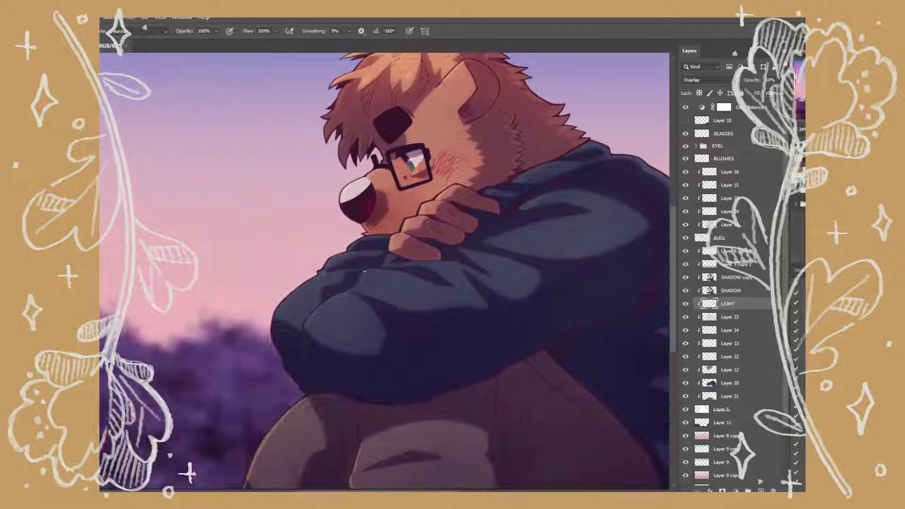
{"action": "scroll", "coordinate": [536, 265], "scroll_direction": "up", "scroll_amount": 3}
Step: Duplicate the LIGHT layer and show Layer 10 again
{"action": "key", "text": "ctrl+0"}
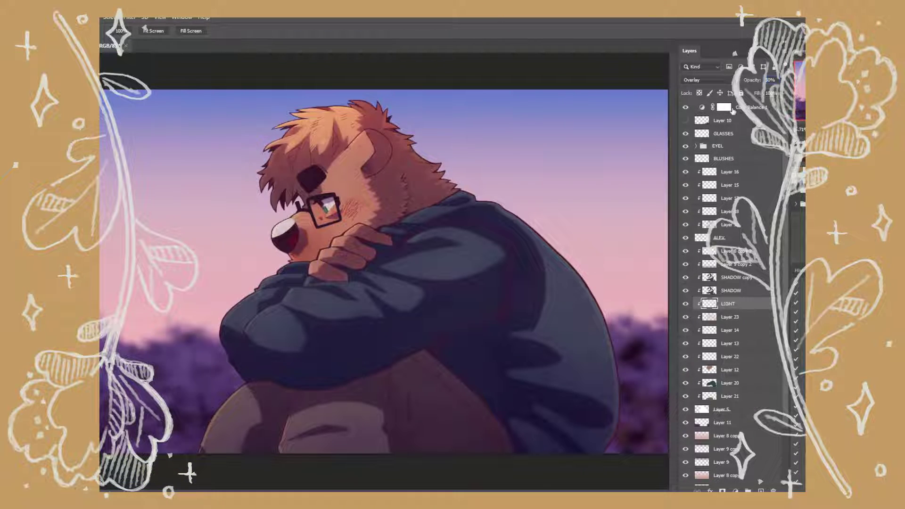
{"action": "key", "text": "ctrl+j"}
{"action": "left_click", "coordinate": [686, 120]}
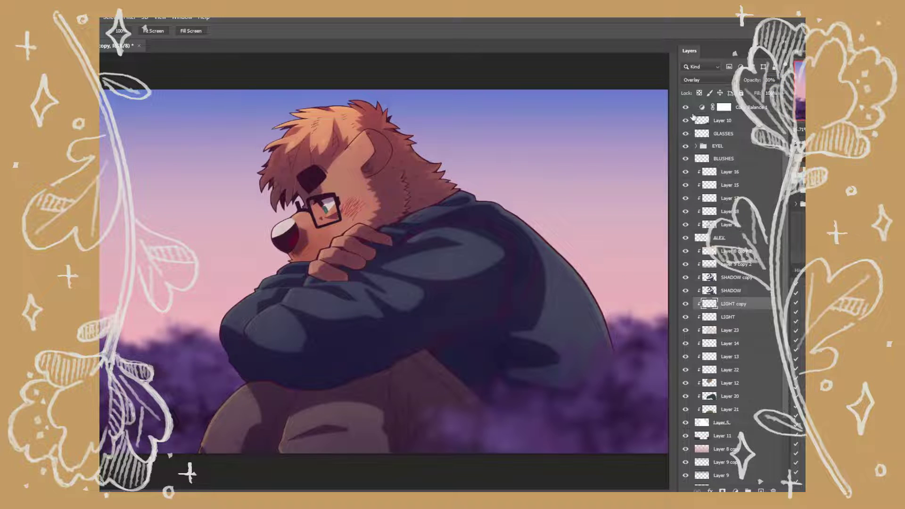